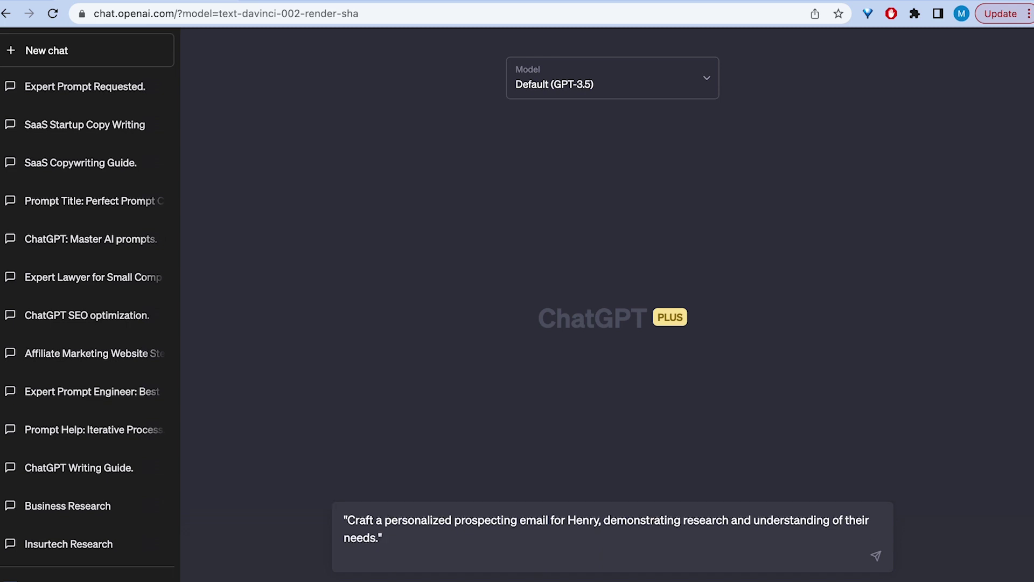
Add "Ask me more questions if you need more information to write an effective prospecting email" to the prompt and send it
type("Ask me more questions if")
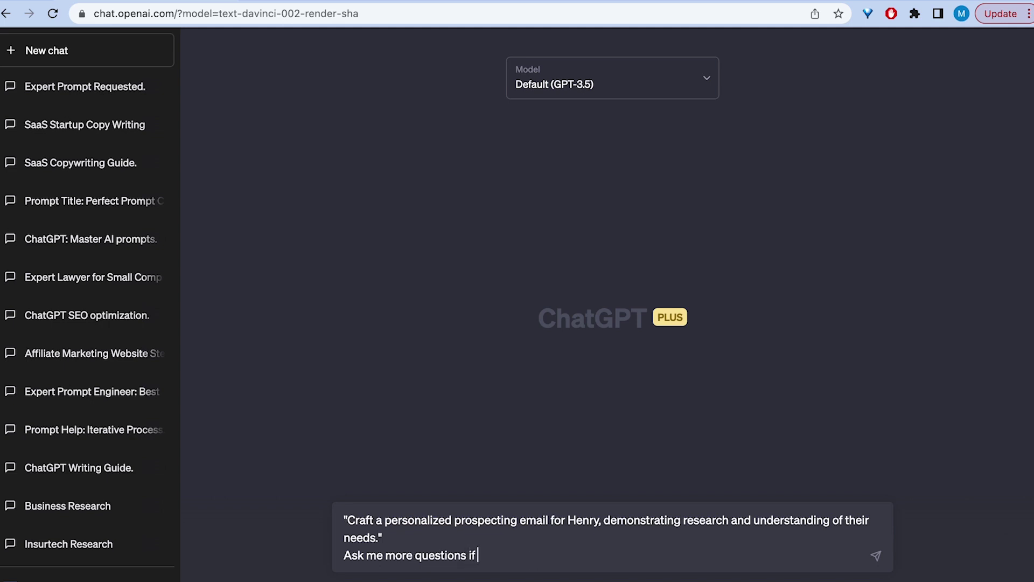
type(" you need more infor")
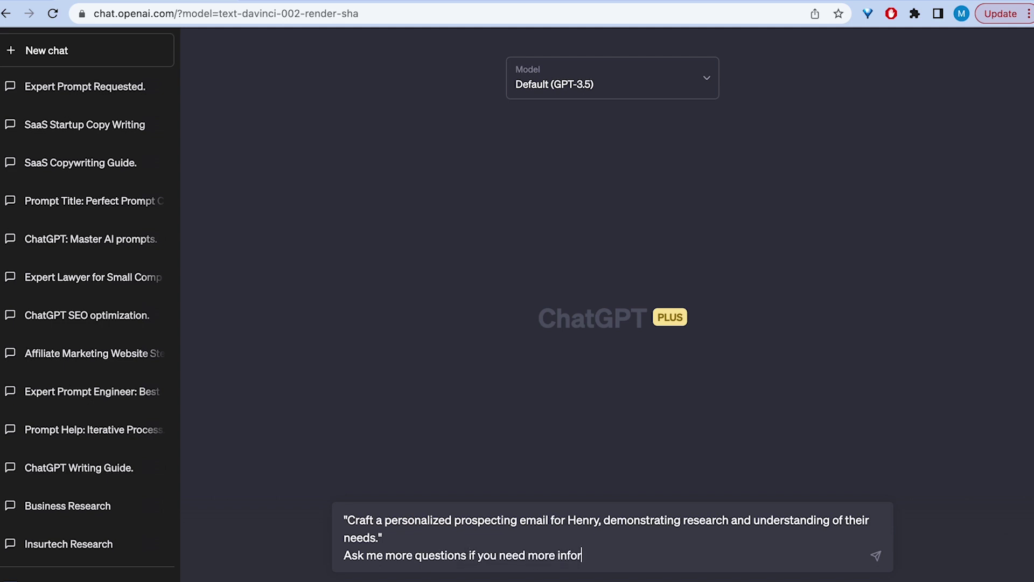
type("mation to write ")
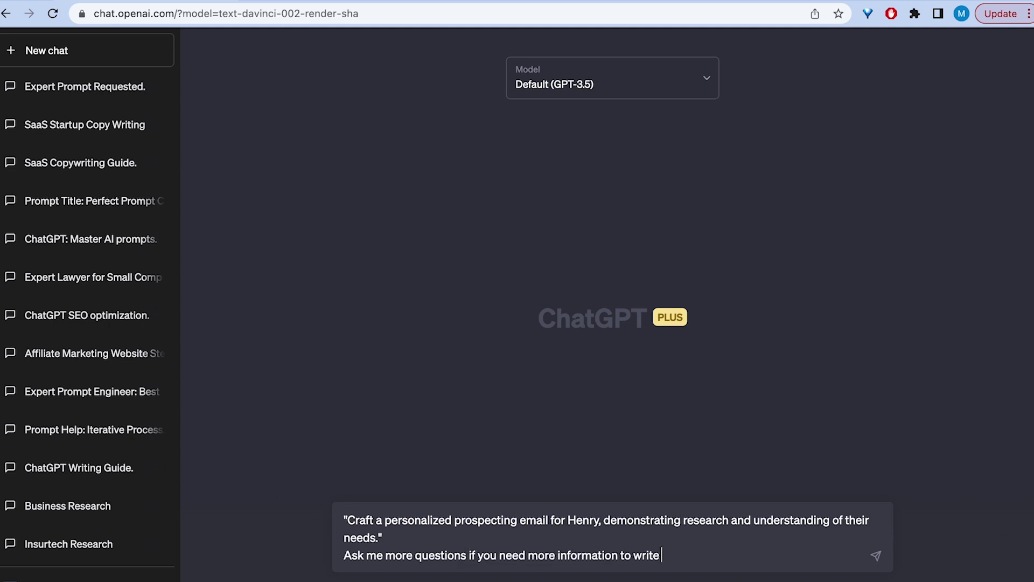
type("an effective pr")
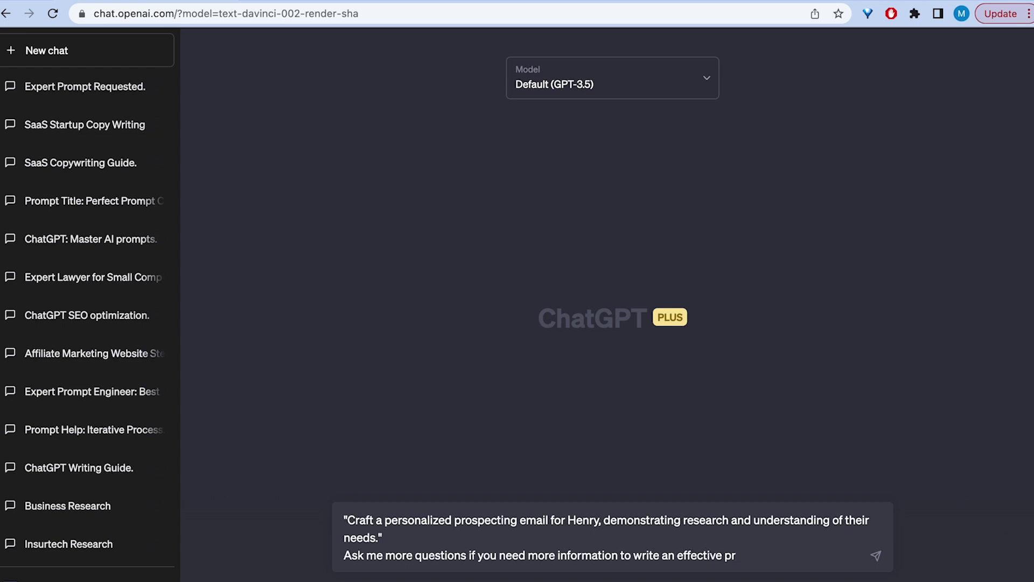
type("ospecting email")
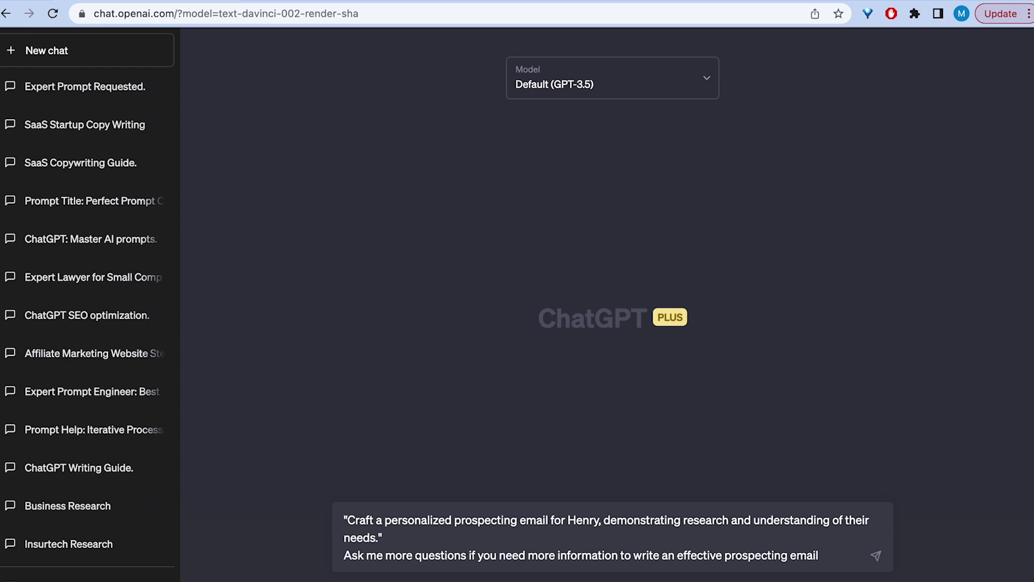
key("Return")
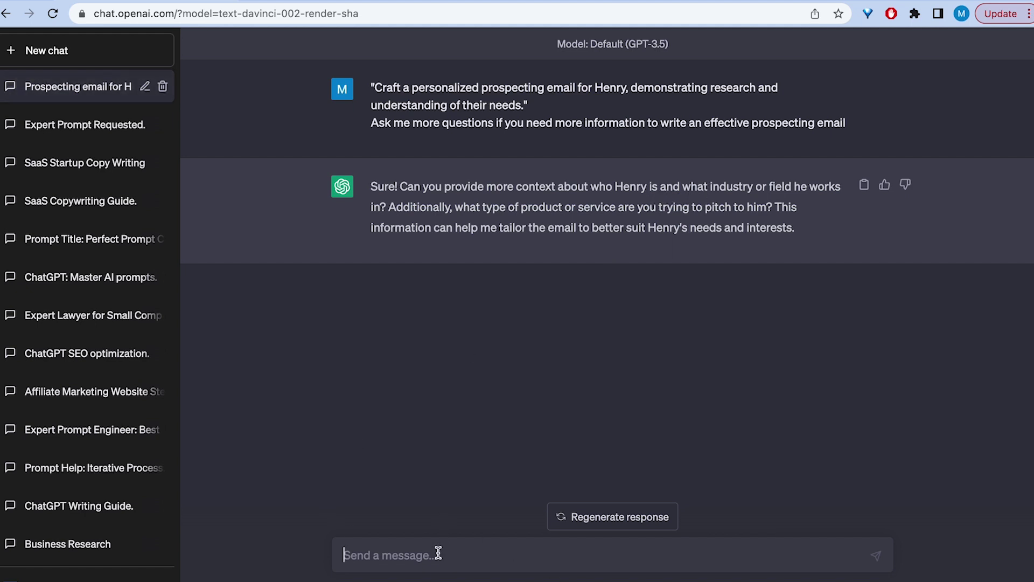
Write the reply "Industrial equipment. Saas Software for mining equipment. As more questions if needed to make an effective prospecting email"
type("Industrial equipment.")
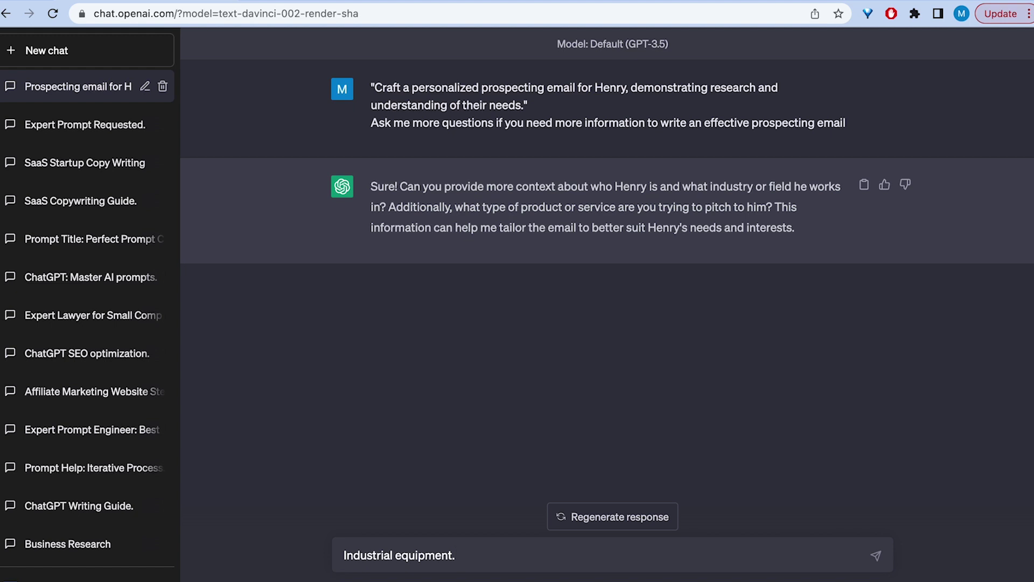
type("Saas Software for m")
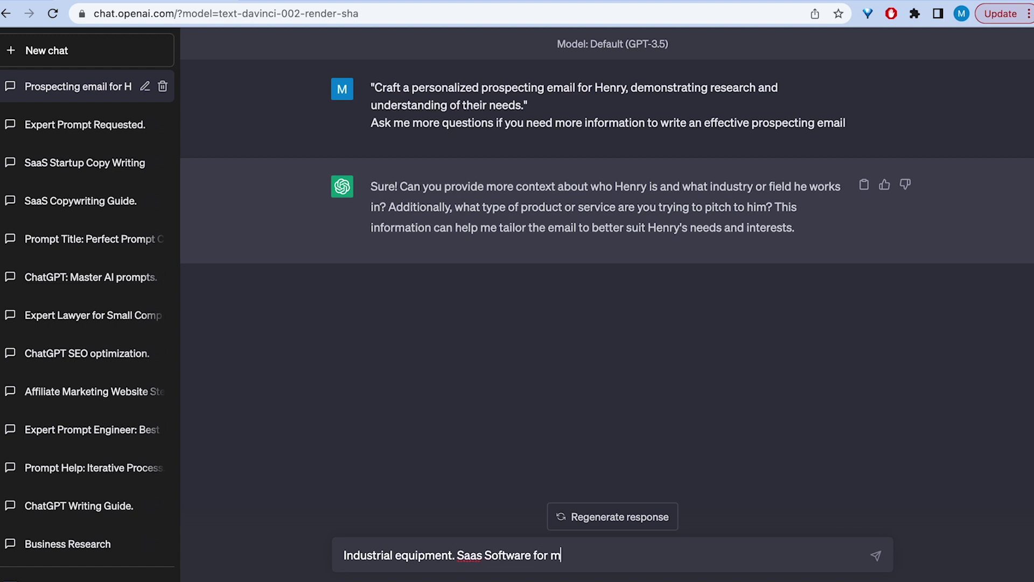
type("inding equipment")
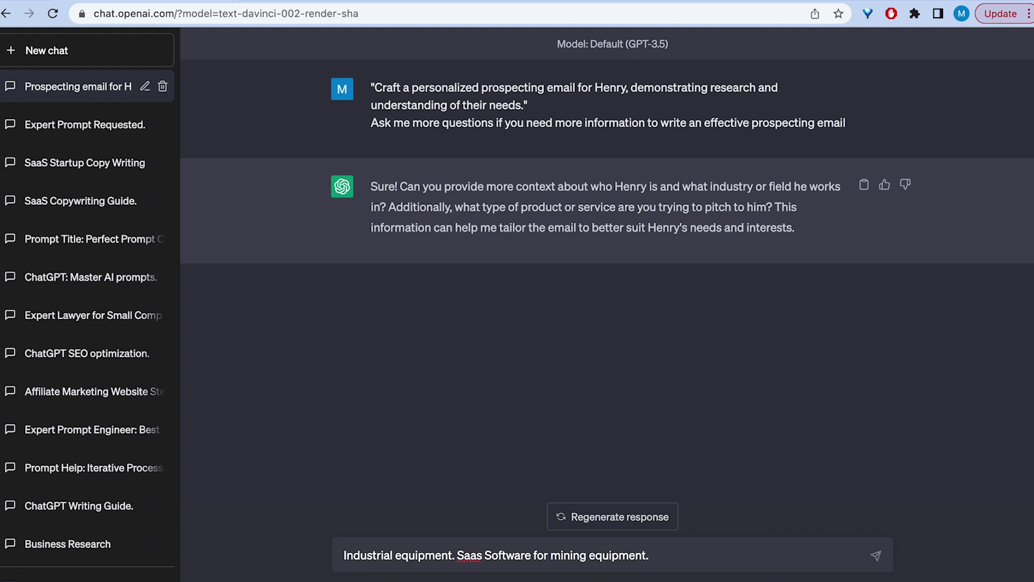
type(". As more questions if needed to make an effective ")
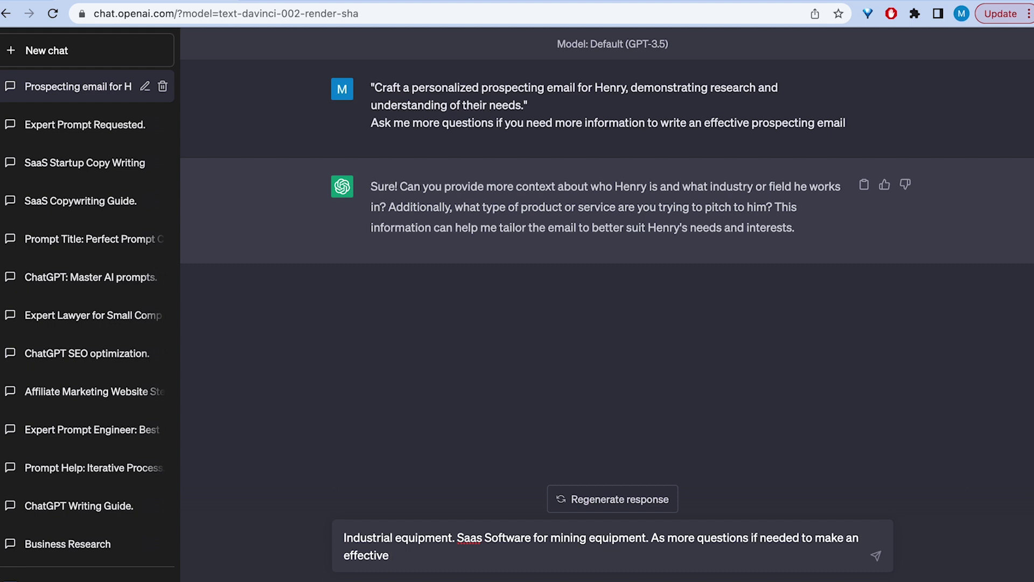
type("prospecting email")
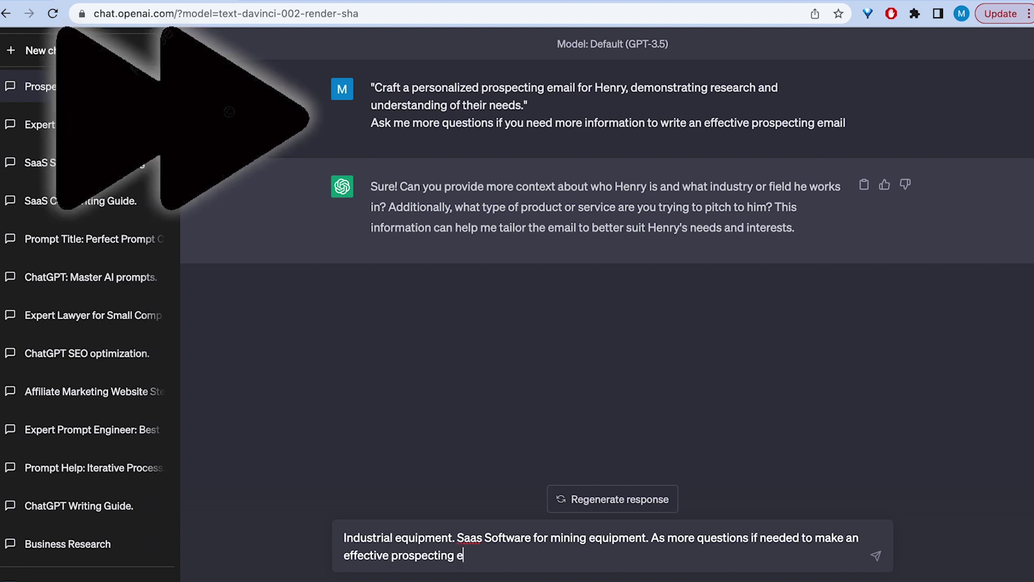
Change "make an" to "write an" in the drafted reply and send it
right_click(834, 546)
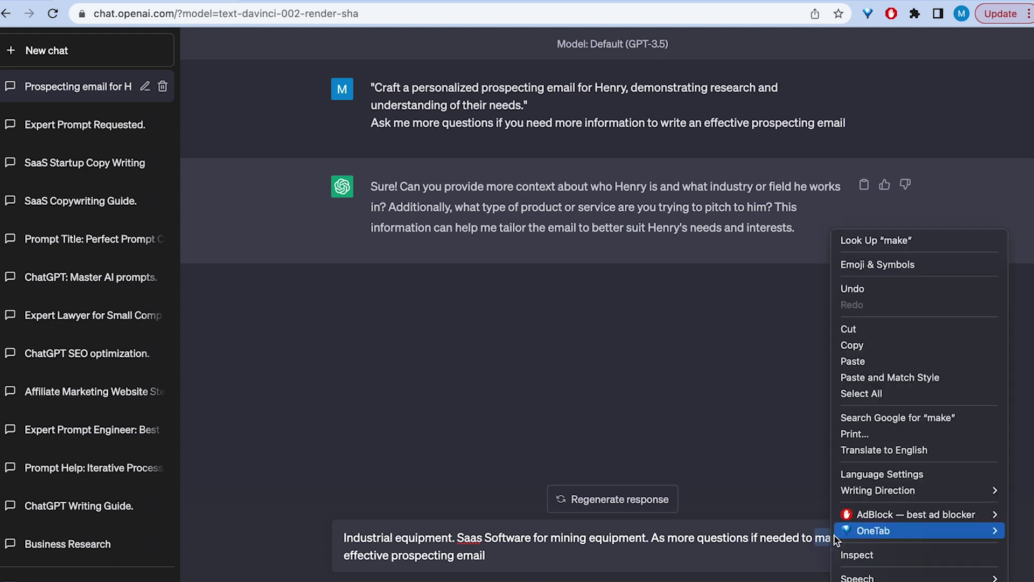
key("Escape")
type("write an")
left_click(486, 555)
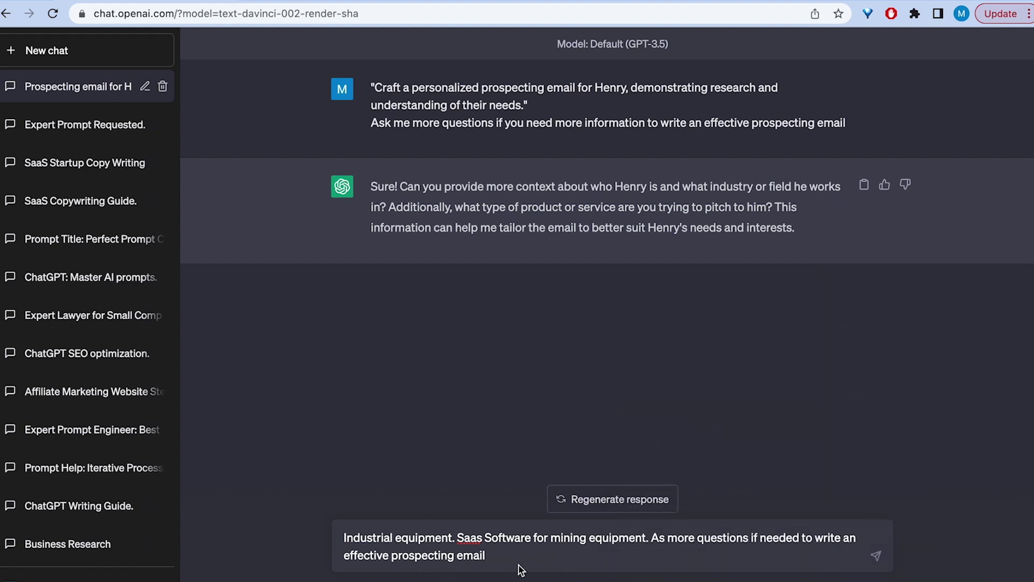
key("Return")
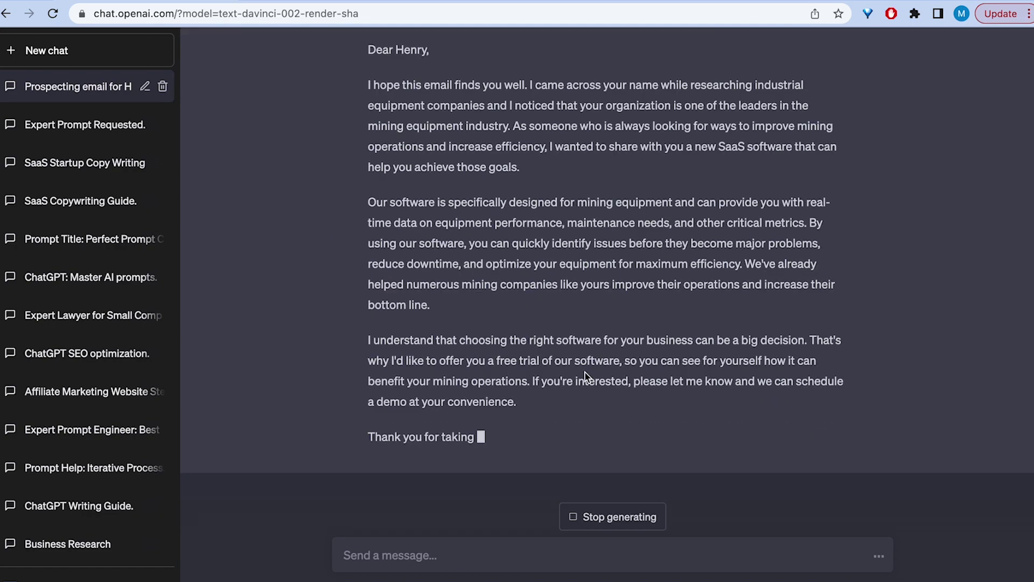
Read through the generated prospecting email, examining its opening, the software benefits paragraph and the closing
scroll(585, 372, "up", 4)
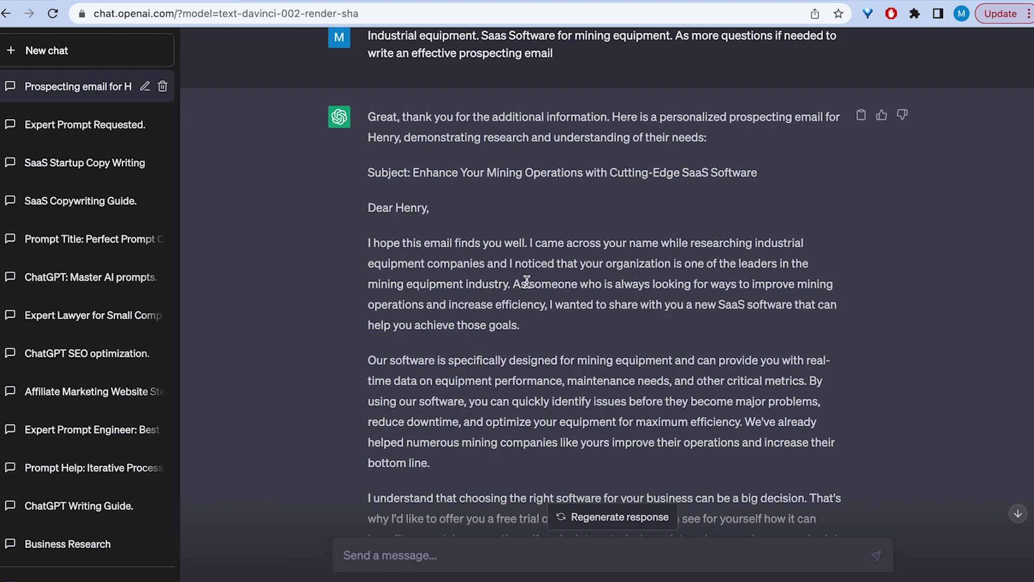
left_click_drag(372, 242, 515, 281)
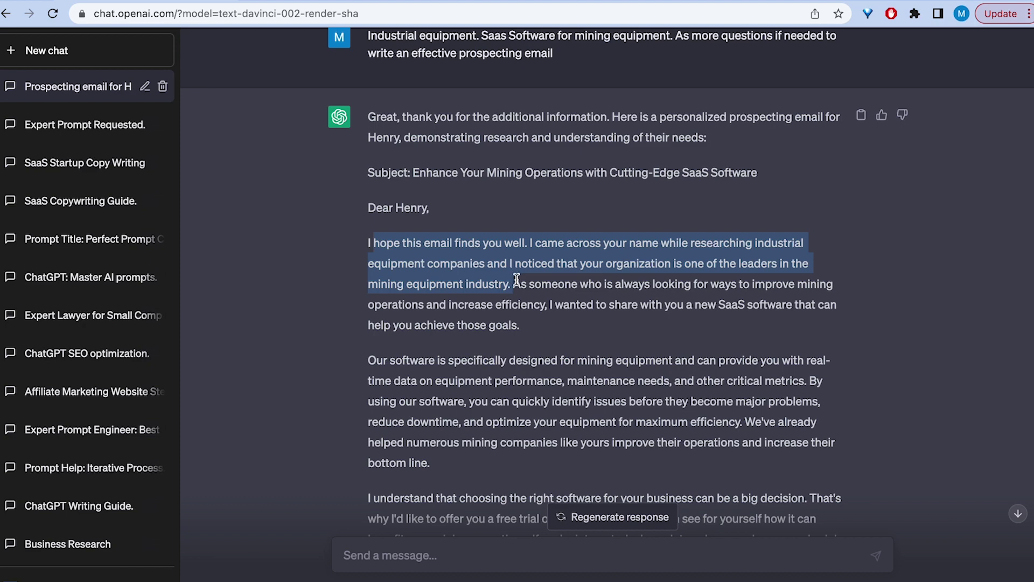
left_click(554, 313)
scroll(552, 311, "down", 1)
left_click_drag(372, 303, 683, 339)
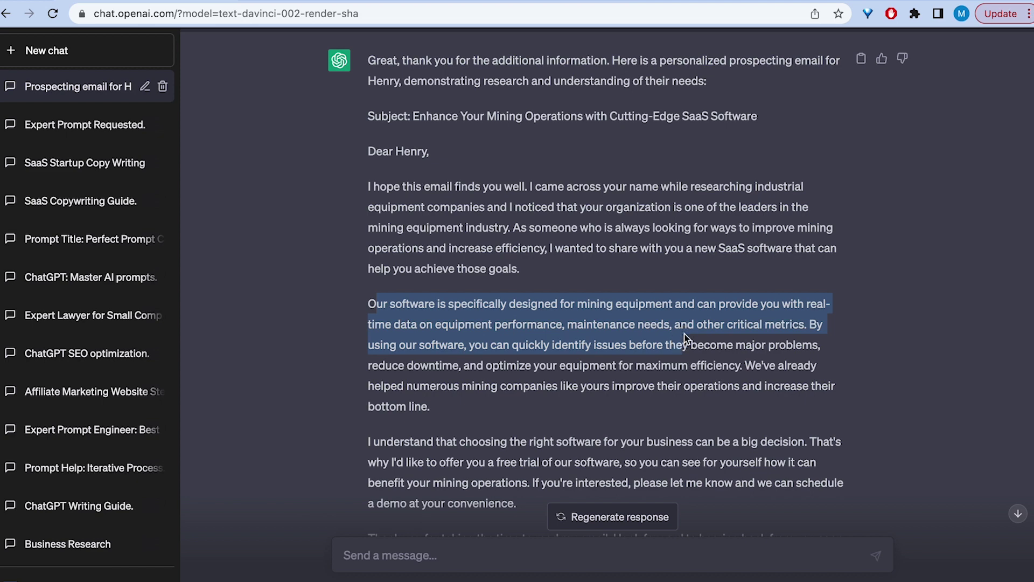
scroll(683, 326, "down", 3)
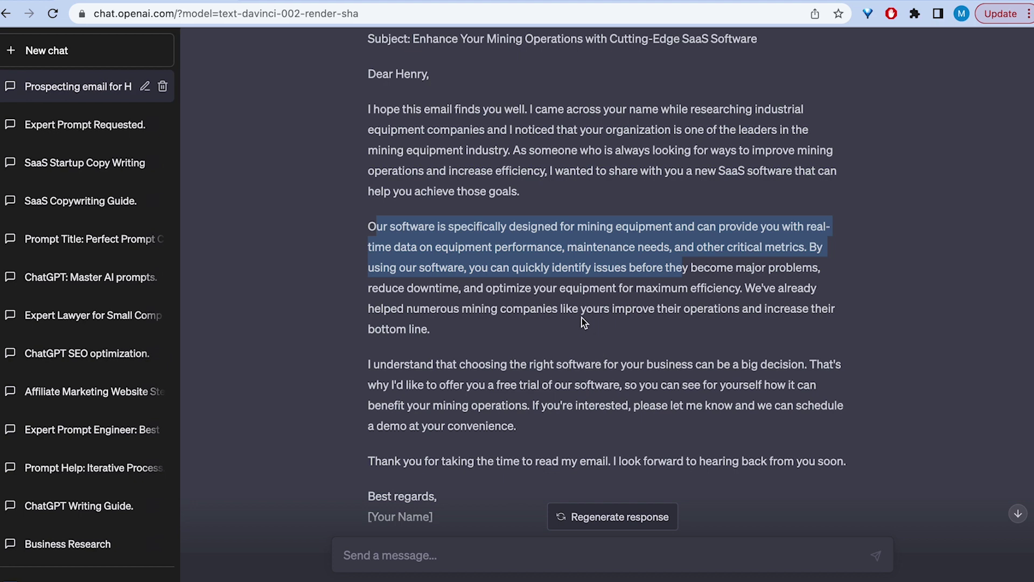
scroll(582, 320, "down", 3)
scroll(582, 317, "up", 10)
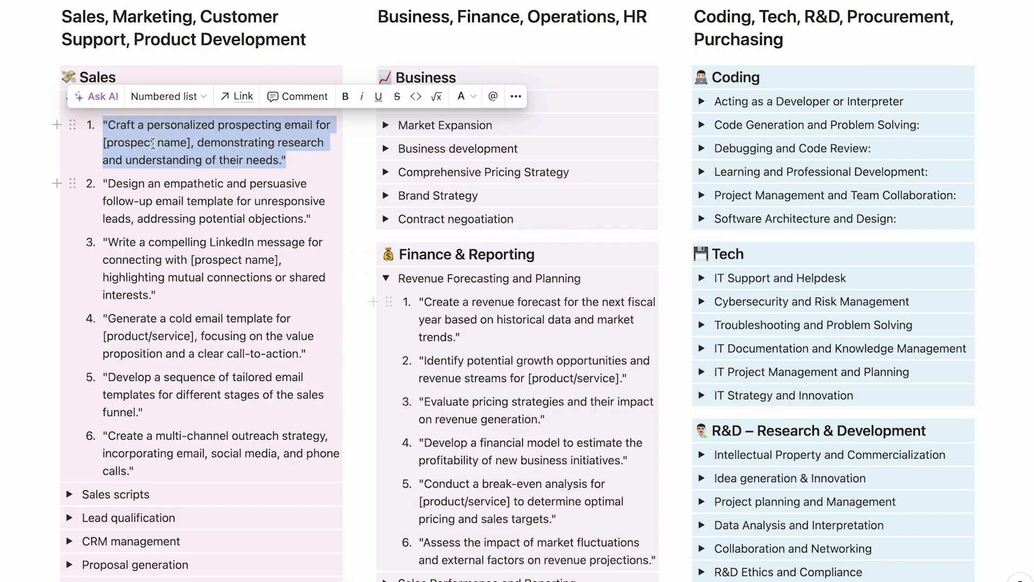
Look over the Sales scripts prompts in the prompt library page and collapse that section again
scroll(117, 431, "down", 3)
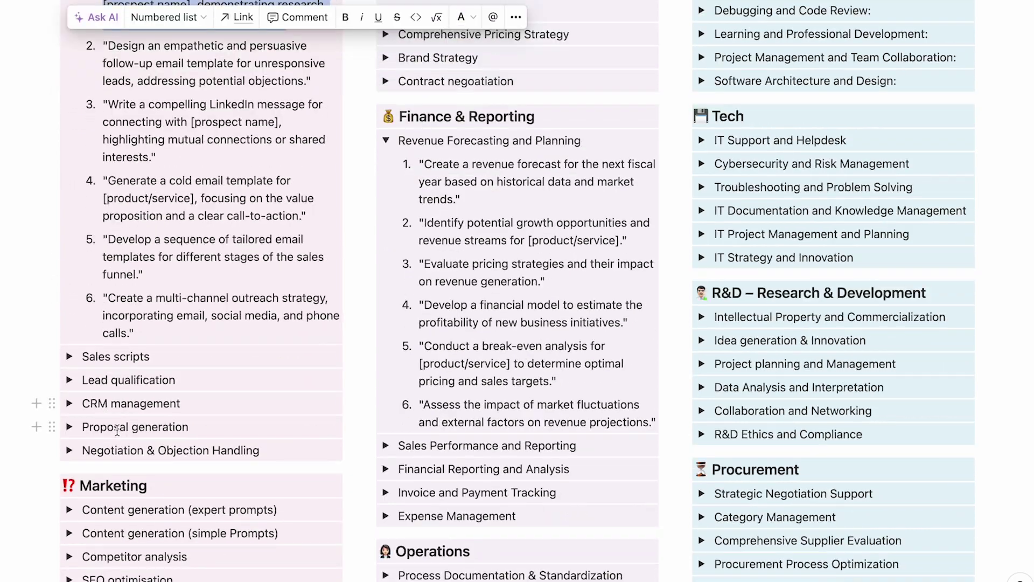
left_click(71, 356)
scroll(71, 357, "down", 2)
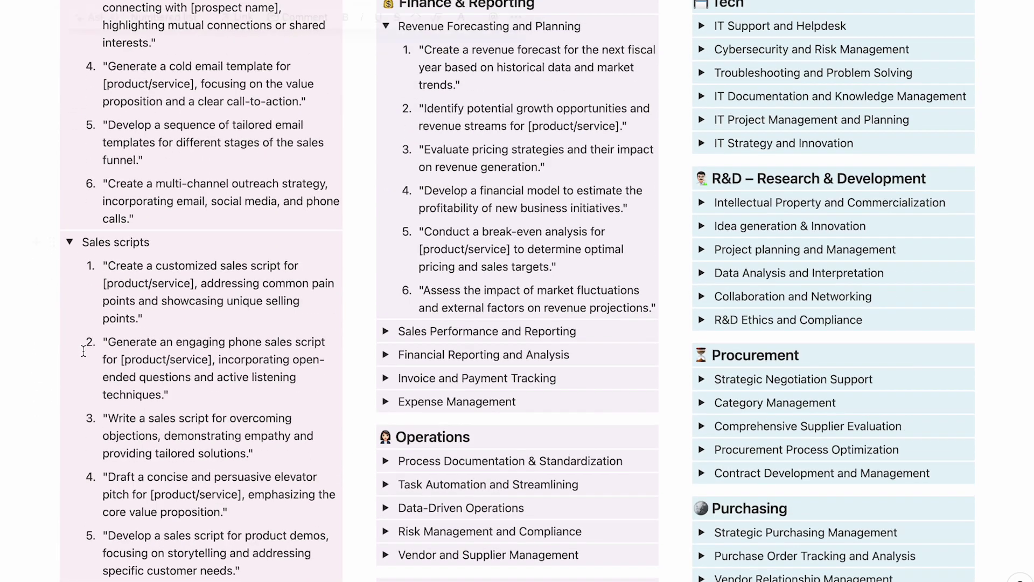
left_click(69, 242)
scroll(91, 224, "up", 2)
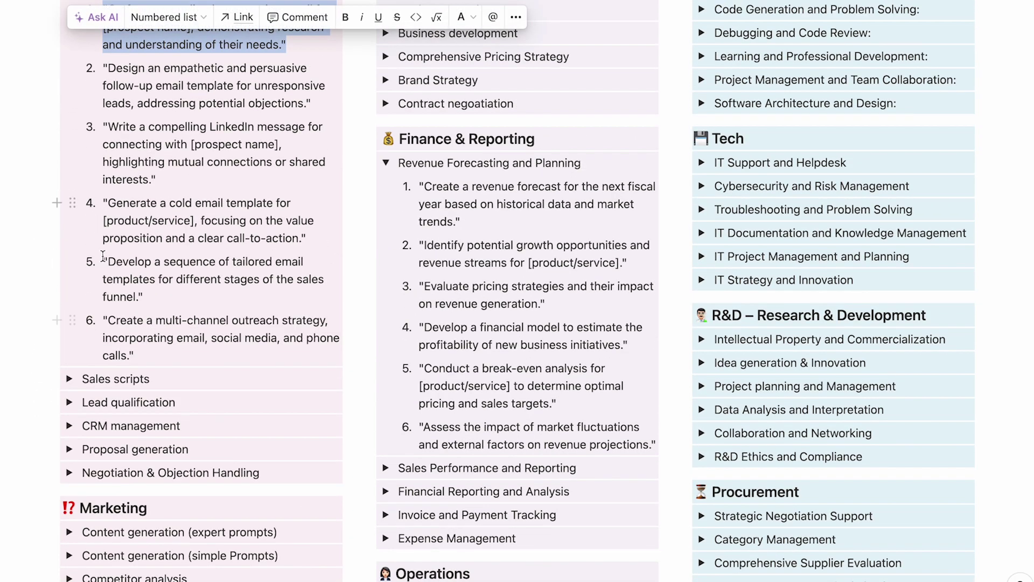
Expand Negotiation & Objection Handling in the Sales section and copy its first prompt, about identifying common objections
scroll(70, 205, "down", 5)
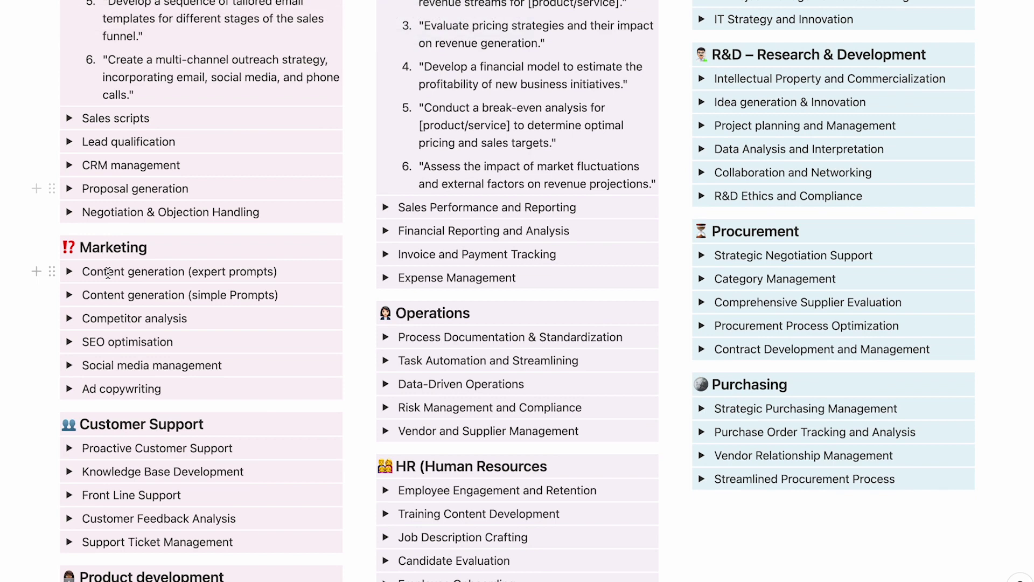
left_click(69, 212)
scroll(255, 149, "down", 3)
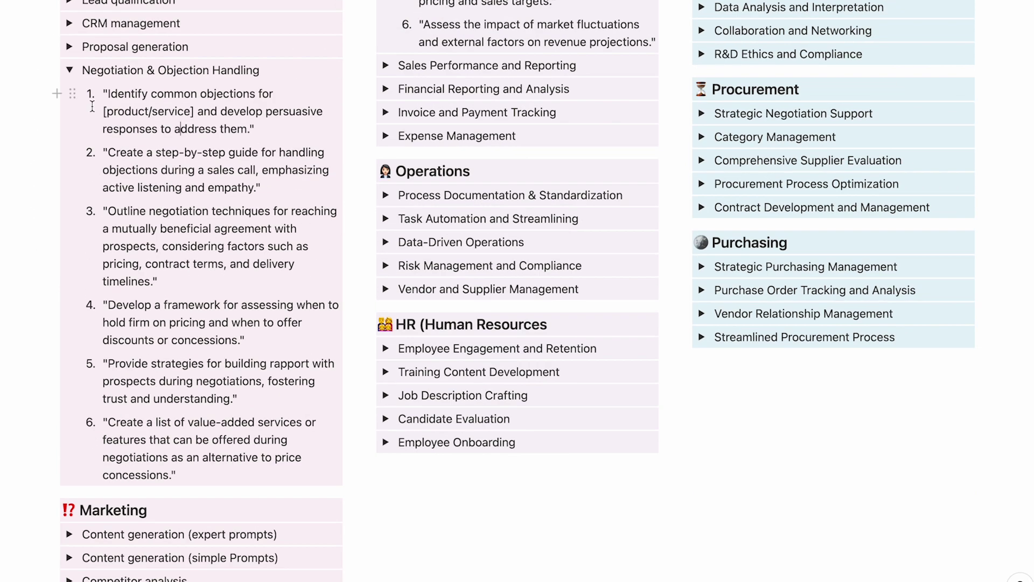
left_click_drag(107, 93, 251, 130)
key("super+c")
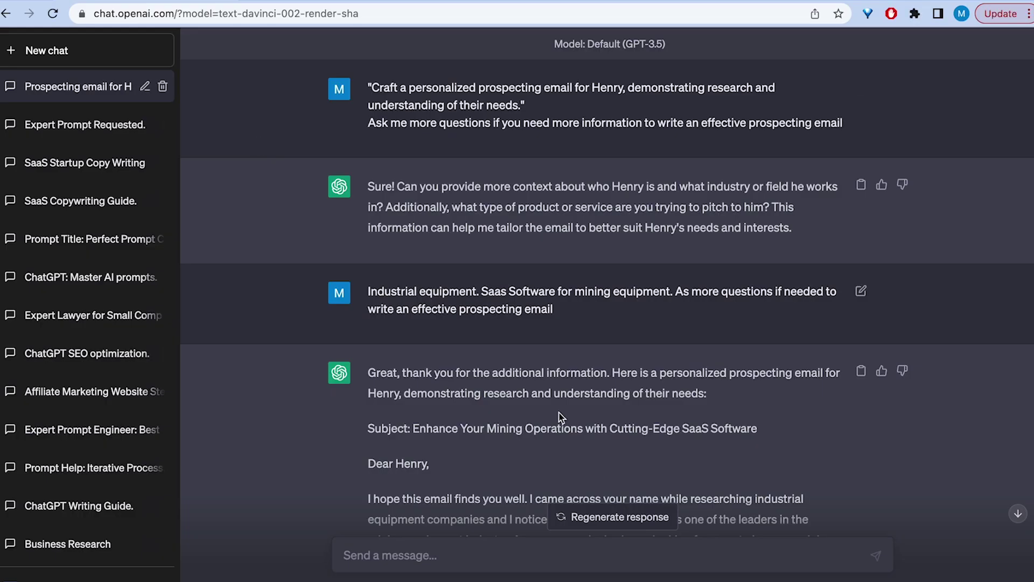
Switch back to the ChatGPT conversation and paste the copied objections prompt as a new message
scroll(606, 304, "down", 10)
left_click(396, 554)
key("super+v")
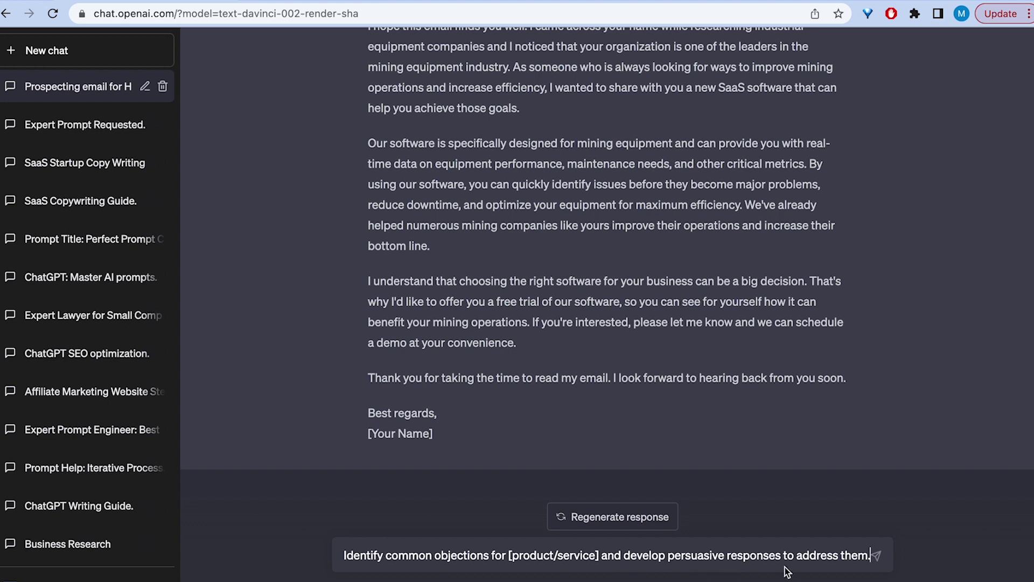
Replace the [product/service] placeholder with "saas software for mining equipment" and send the prompt
left_click_drag(600, 557, 504, 556)
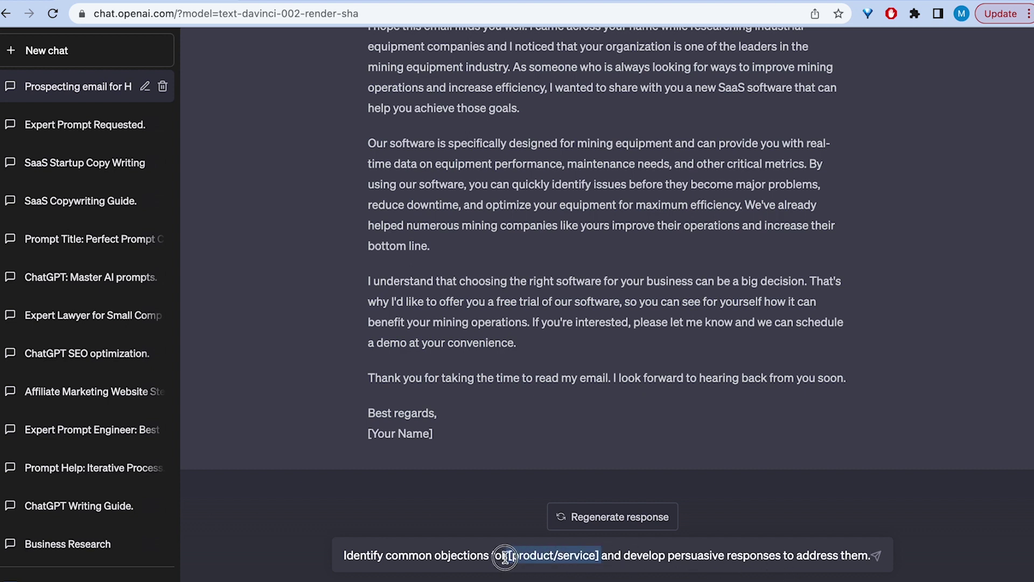
type("saas s")
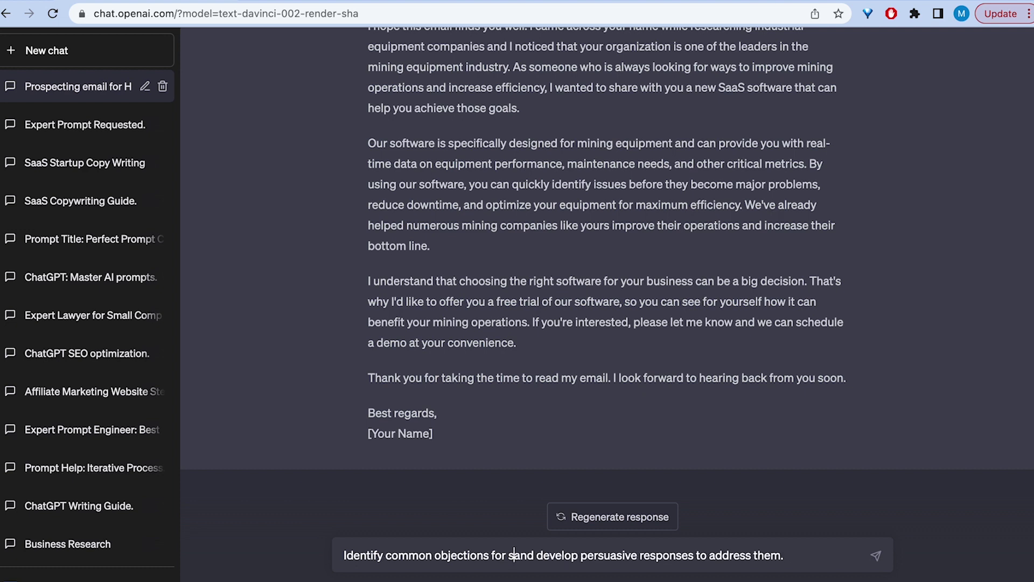
type("oftware for mining")
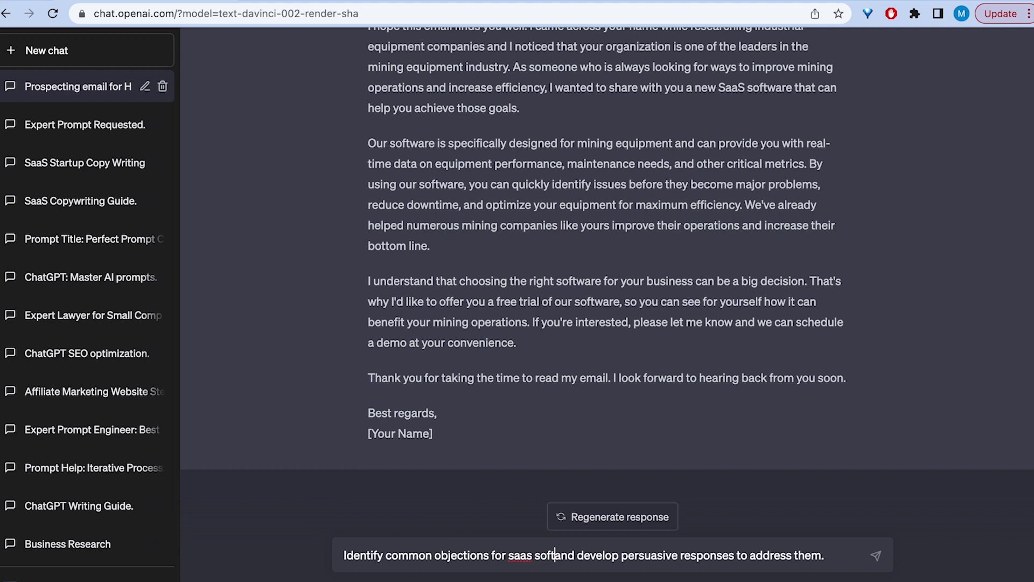
type(" equipment")
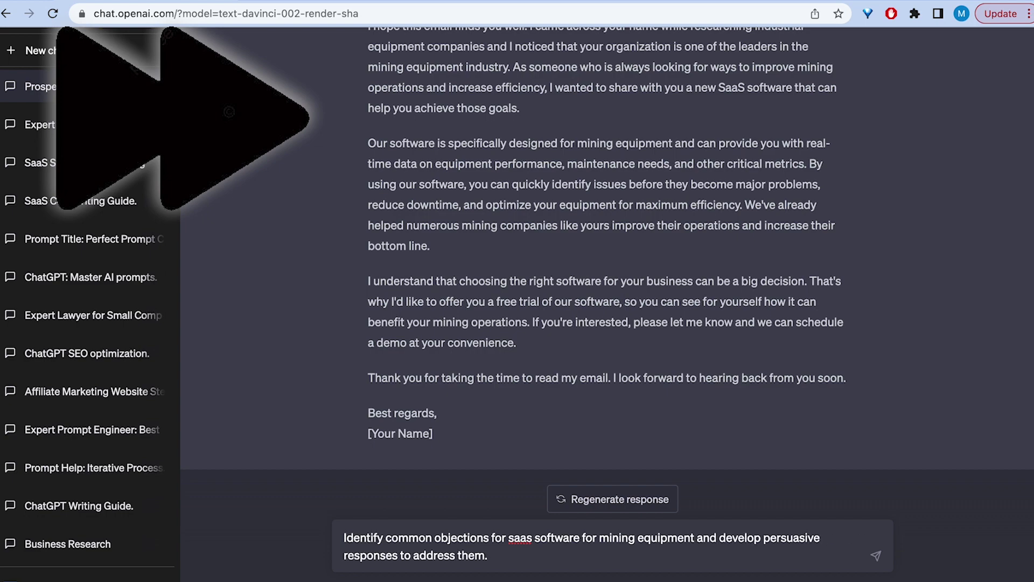
key("Return")
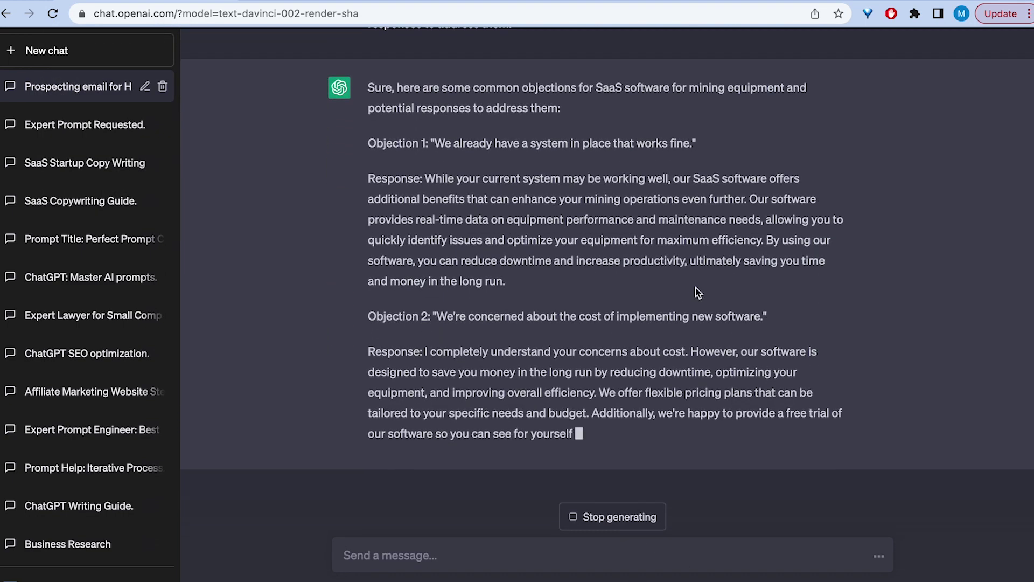
Read through the generated objections and the suggested response to each one, down to the closing advice
scroll(545, 218, "up", 3)
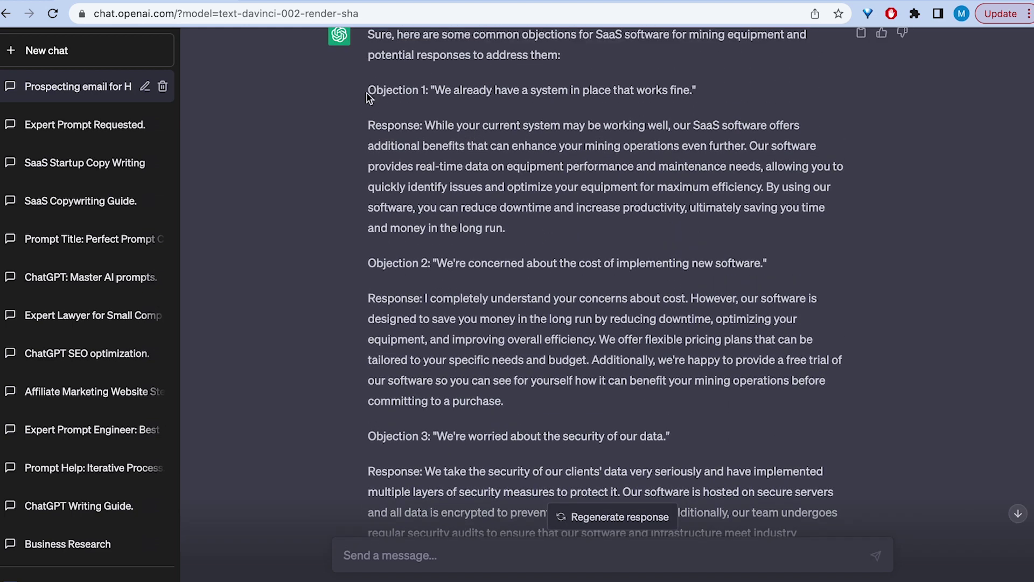
scroll(512, 121, "up", 1)
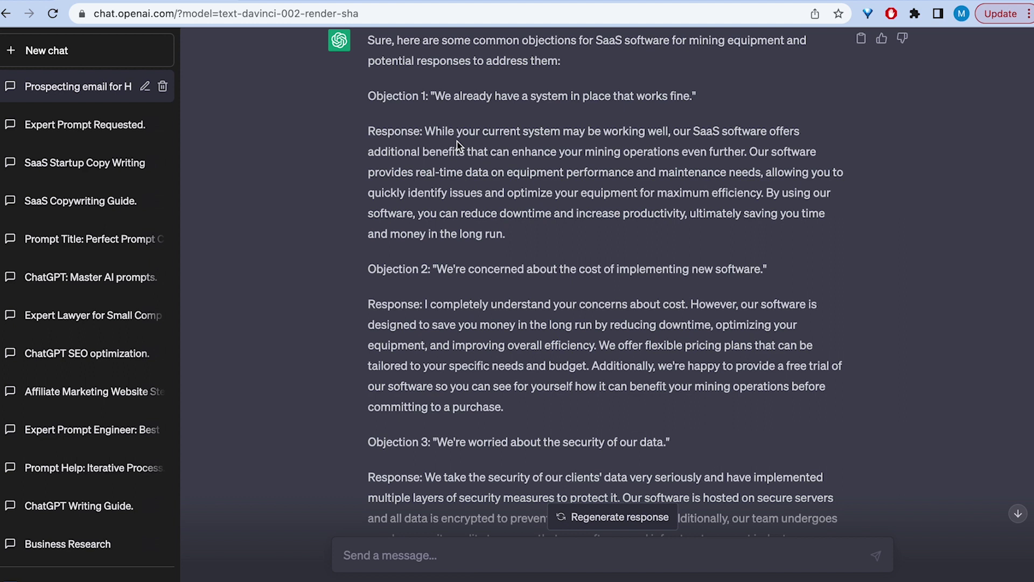
left_click_drag(533, 237, 370, 131)
scroll(401, 149, "down", 2)
scroll(409, 161, "down", 3)
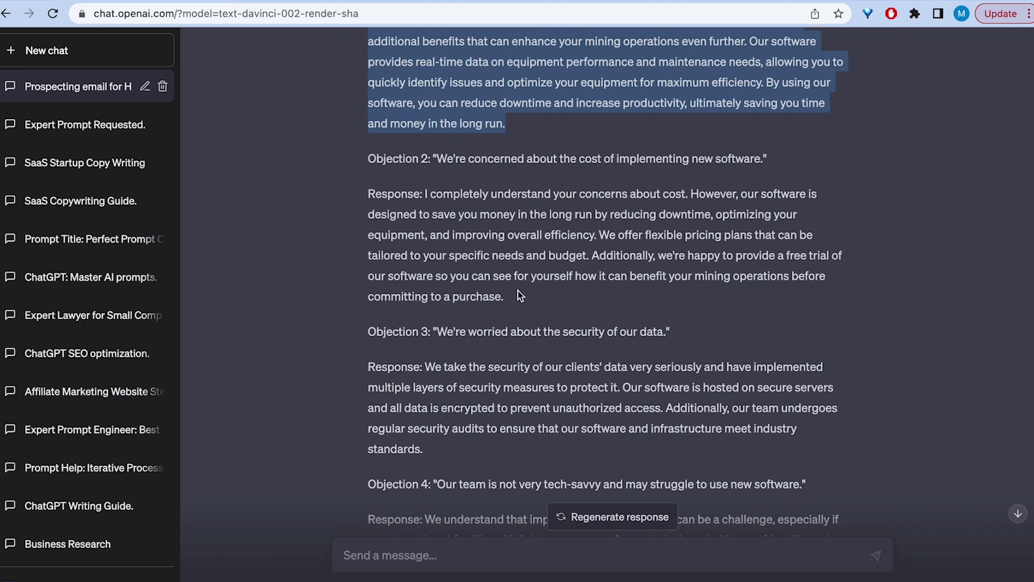
left_click_drag(521, 296, 407, 194)
scroll(430, 208, "down", 6)
scroll(443, 209, "down", 2)
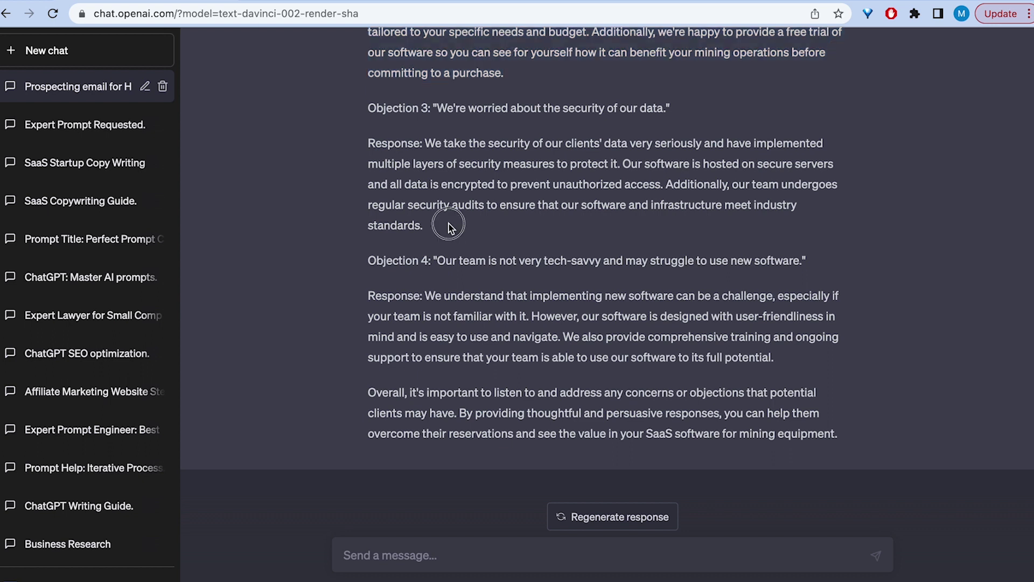
Review the data-security and tech-savviness objections, then look back over the conversation from its first prompt to the closing advice
left_click_drag(448, 224, 370, 138)
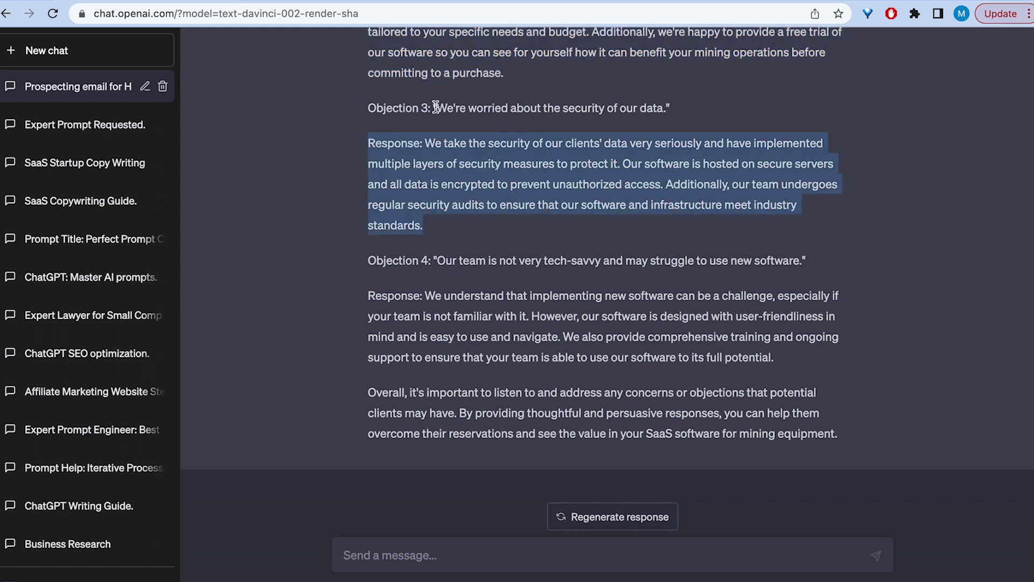
left_click_drag(431, 104, 750, 120)
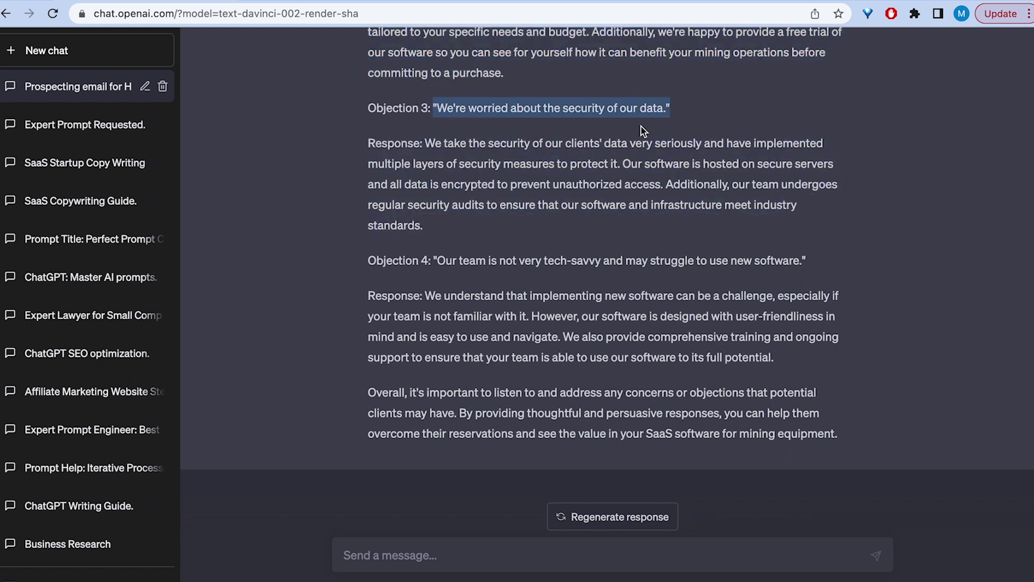
left_click_drag(445, 261, 813, 258)
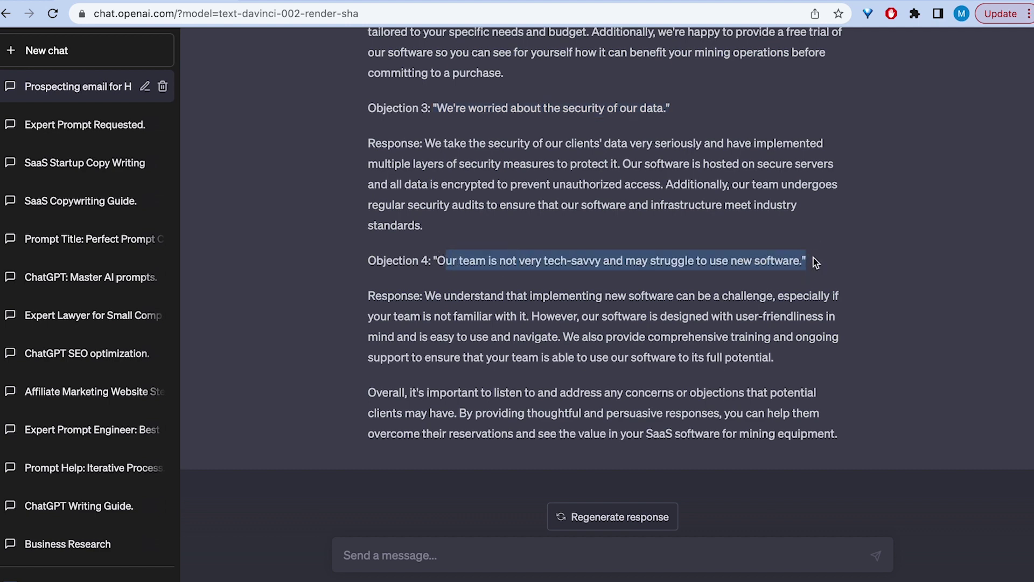
key("Home")
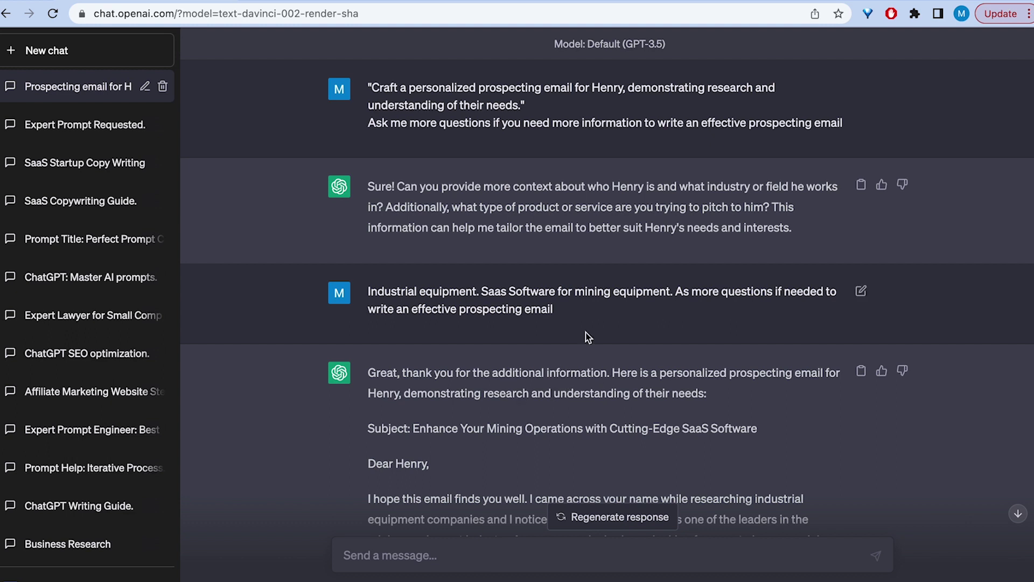
mouse_move(656, 186)
left_mouse_down()
mouse_move(974, 143)
mouse_move(673, 186)
mouse_move(658, 201)
left_mouse_up()
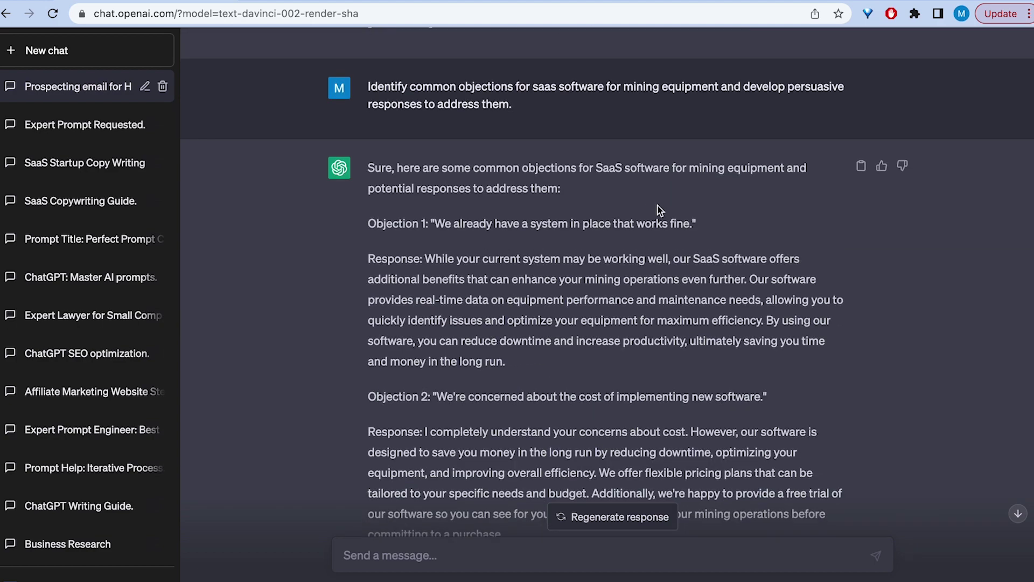
scroll(534, 242, "down", 9)
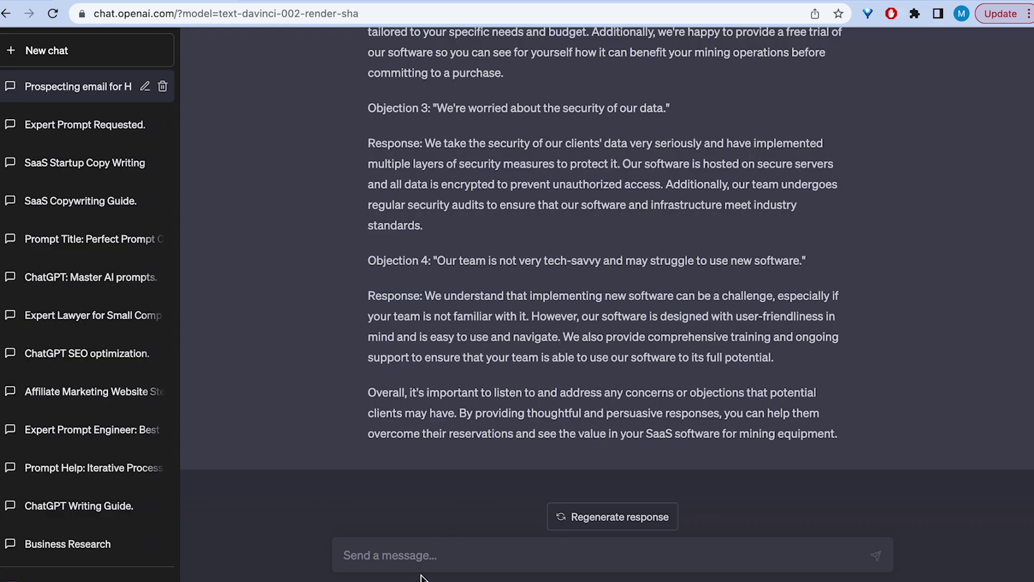
Send a follow-up message reading "Make a list of 5 more objections and responses."
left_click(414, 560)
type("Make a list of 5 mor")
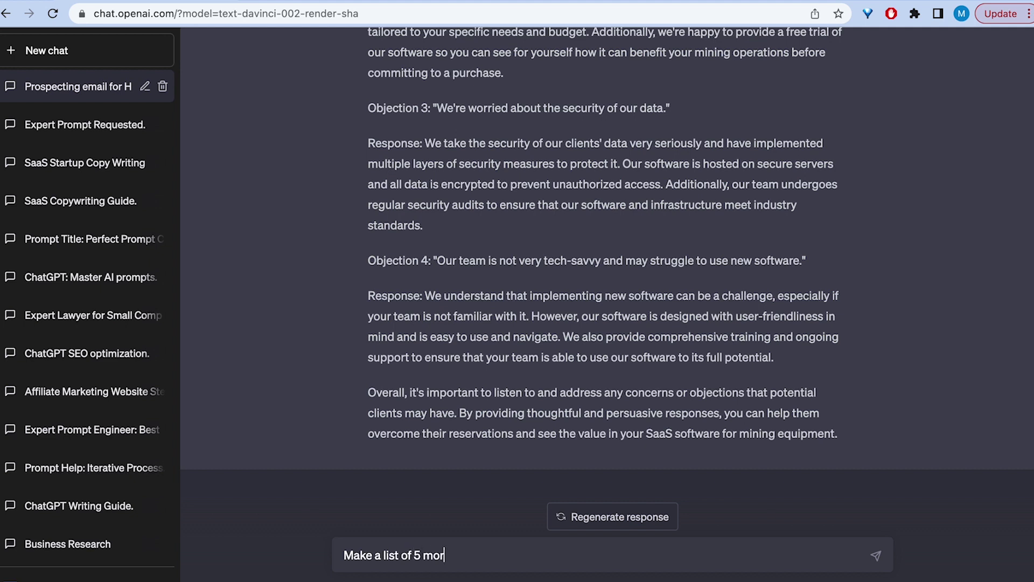
type("e objections and ")
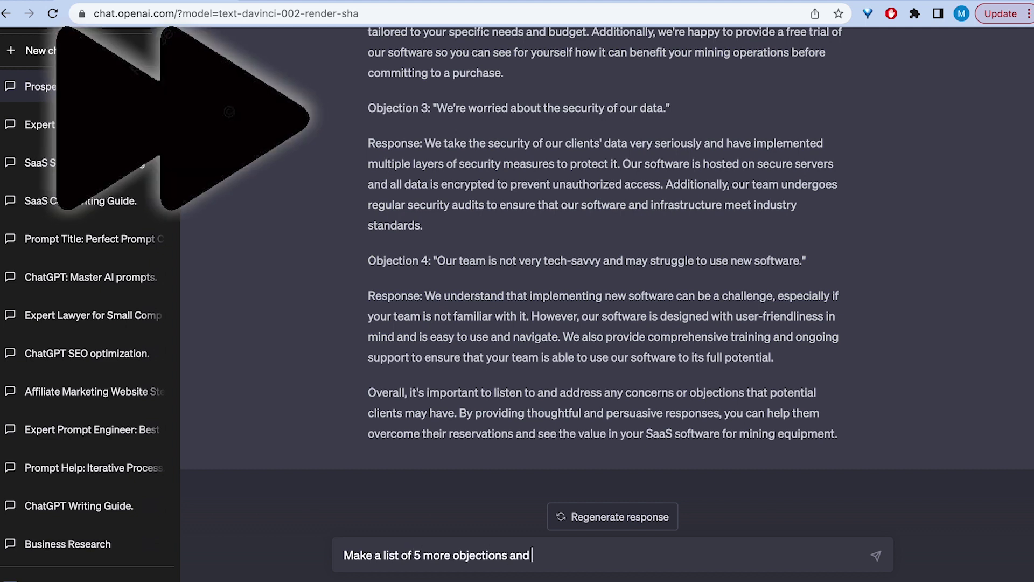
type("responses.")
key("Return")
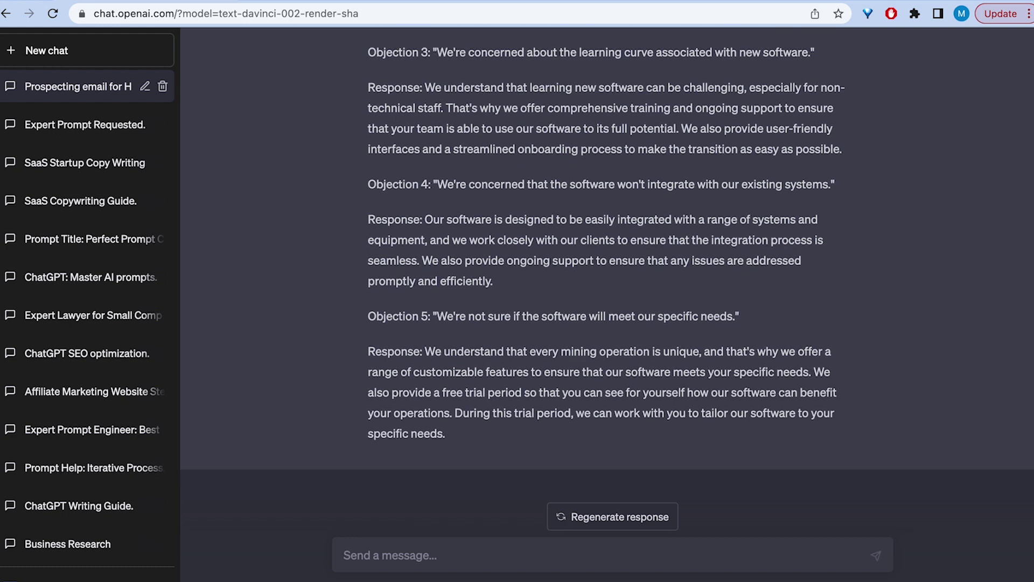
Ask for these objections to be formatted into a table with columns for objection number, objection and Response, and send the message
type("Thank you, please")
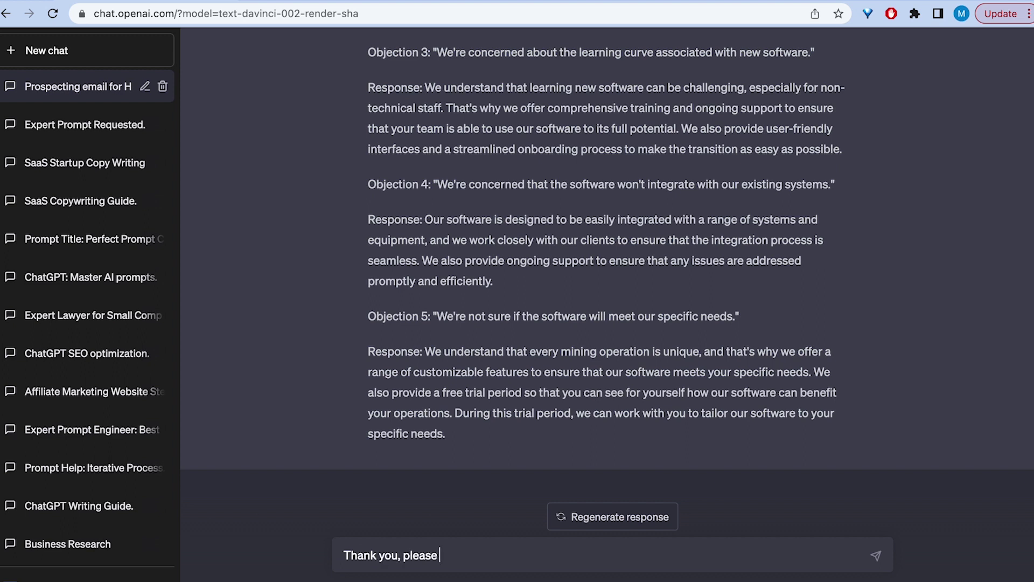
type(" format these obj")
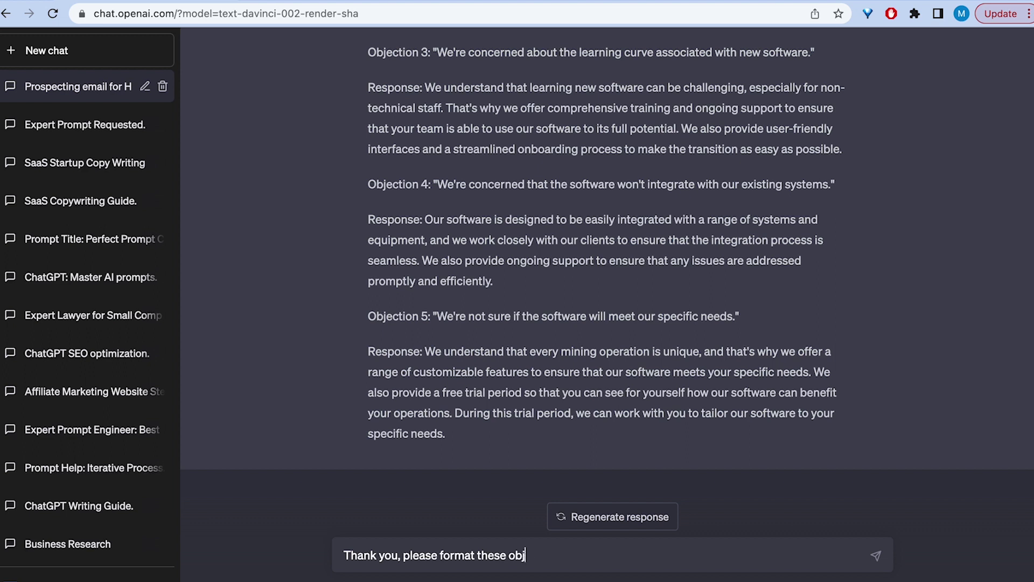
type("ections intoa")
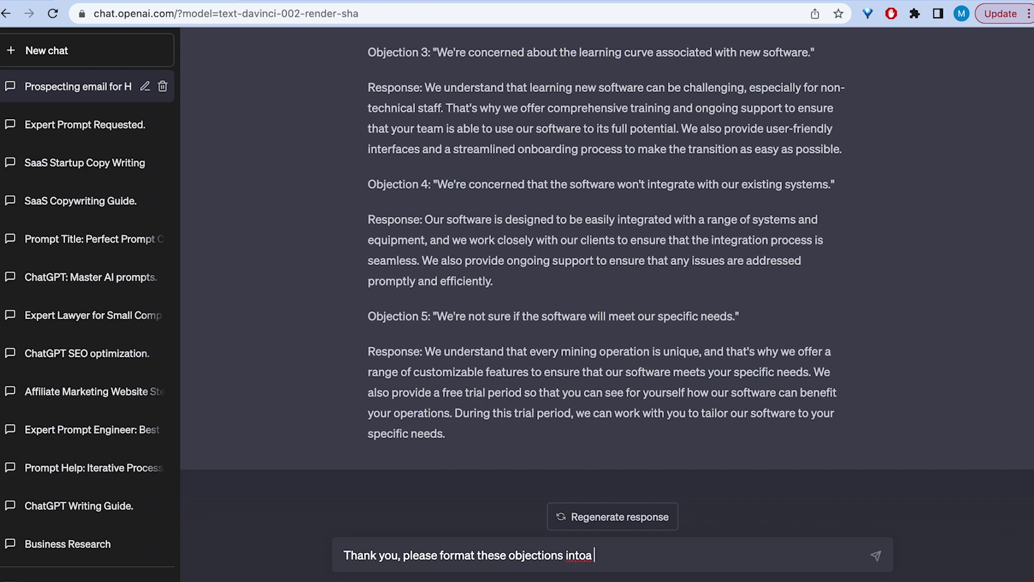
key("BackSpace")
type("a table. First colu")
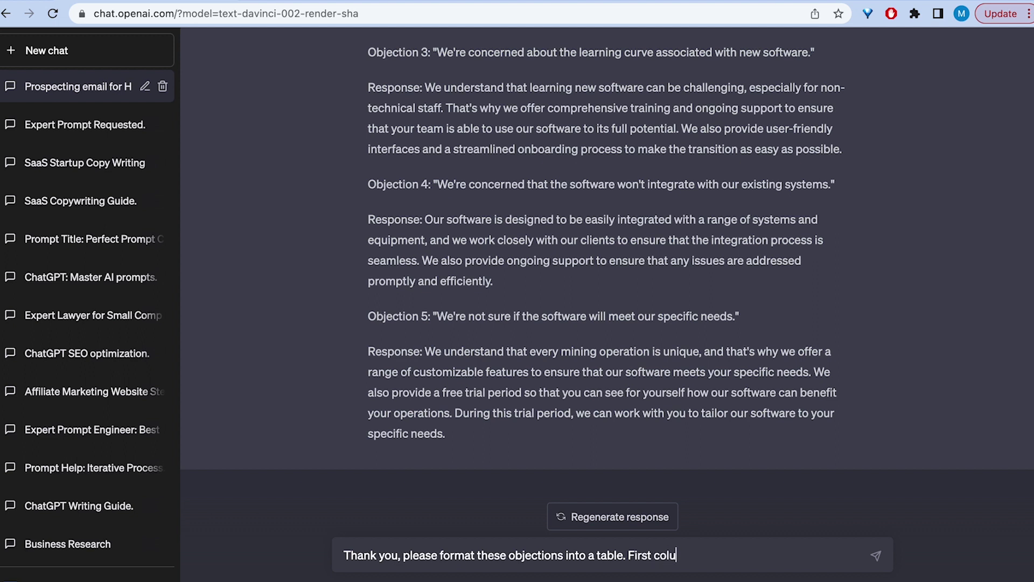
type("mn  objection number, second ")
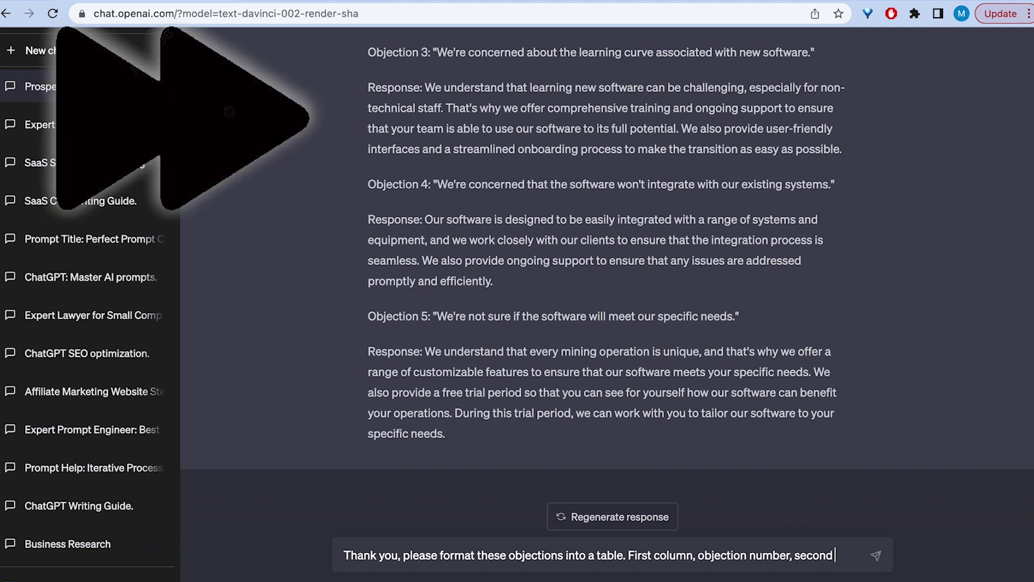
type("column objection, third cloumn,")
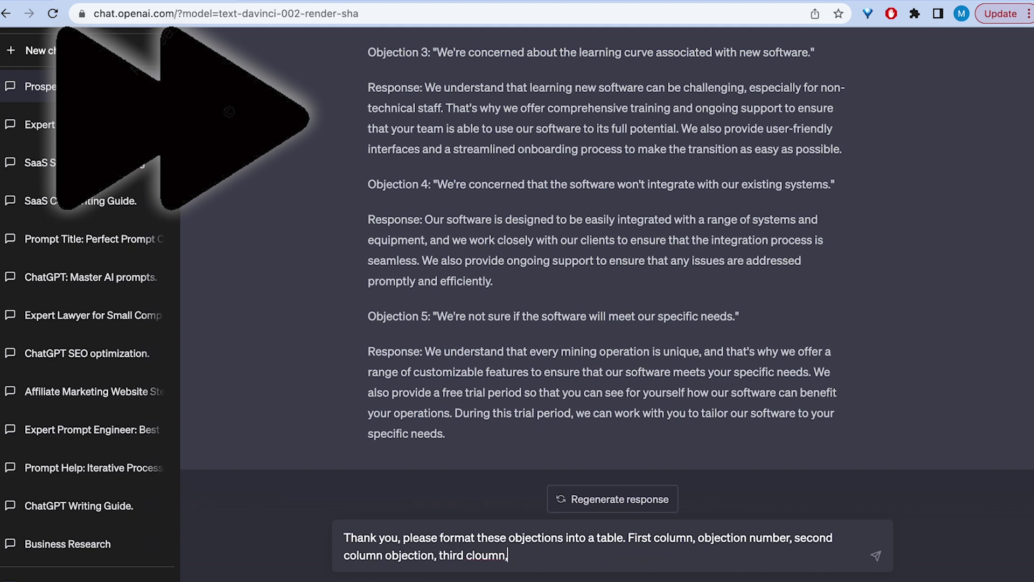
type(" Response.")
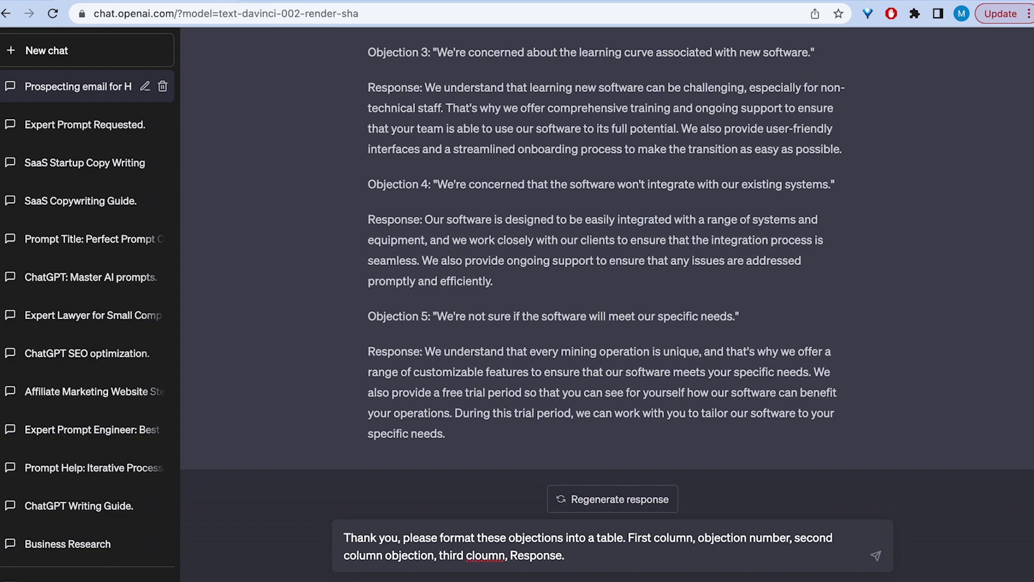
key("Return")
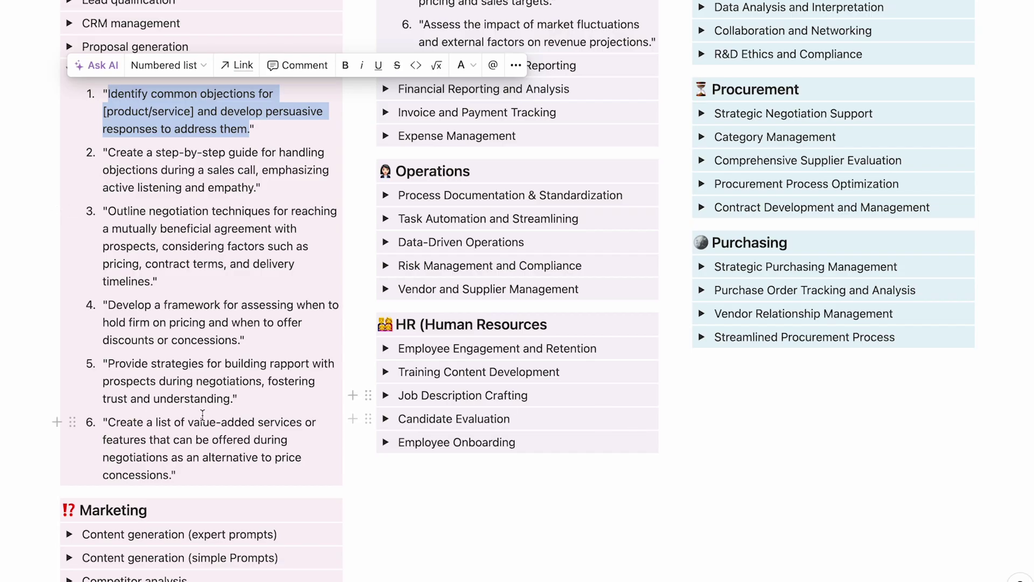
In the prompt library, expand the Lead qualification prompts in the Sales section
scroll(155, 344, "down", 1)
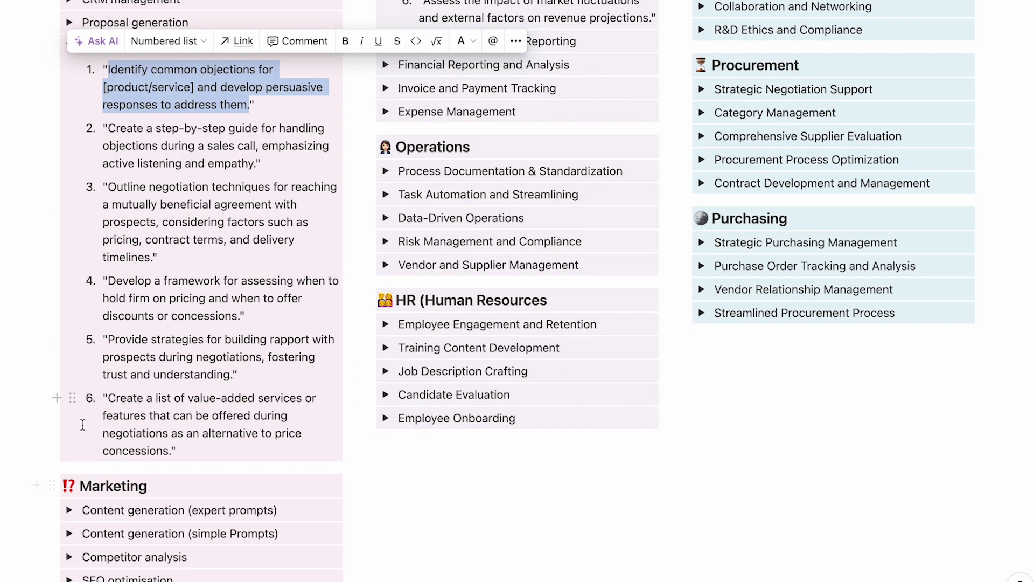
scroll(93, 376, "up", 5)
left_click(156, 295)
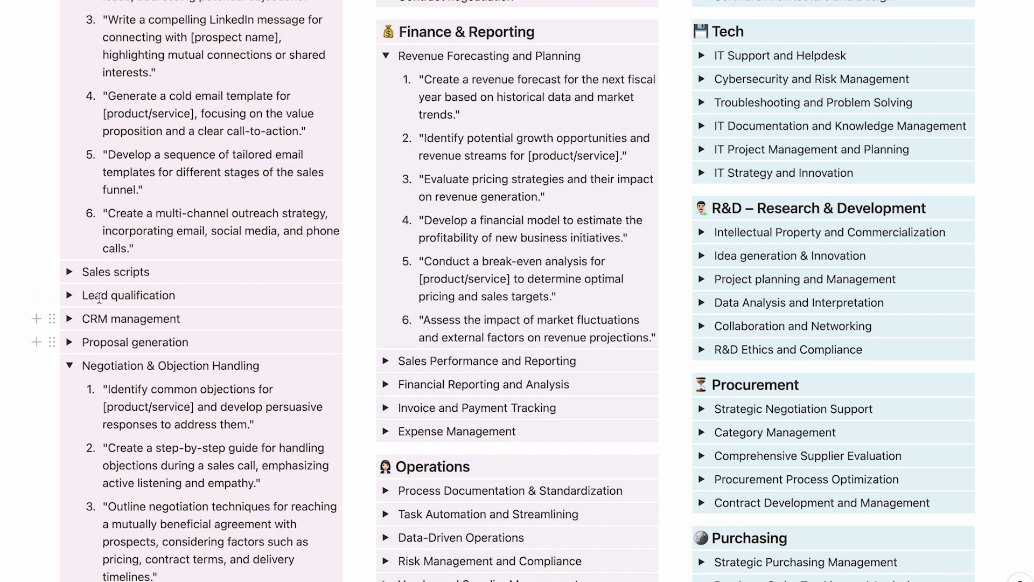
left_click(70, 294)
scroll(135, 210, "down", 3)
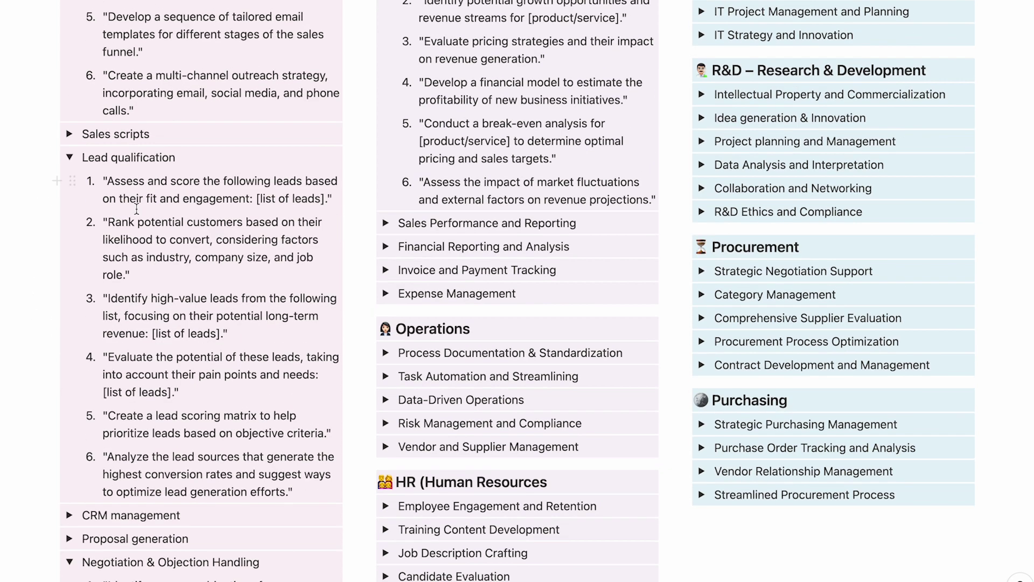
Examine the Lead qualification prompts, including those on high-value leads, ranking potential customers and creating a lead scoring matrix
triple_click(137, 159)
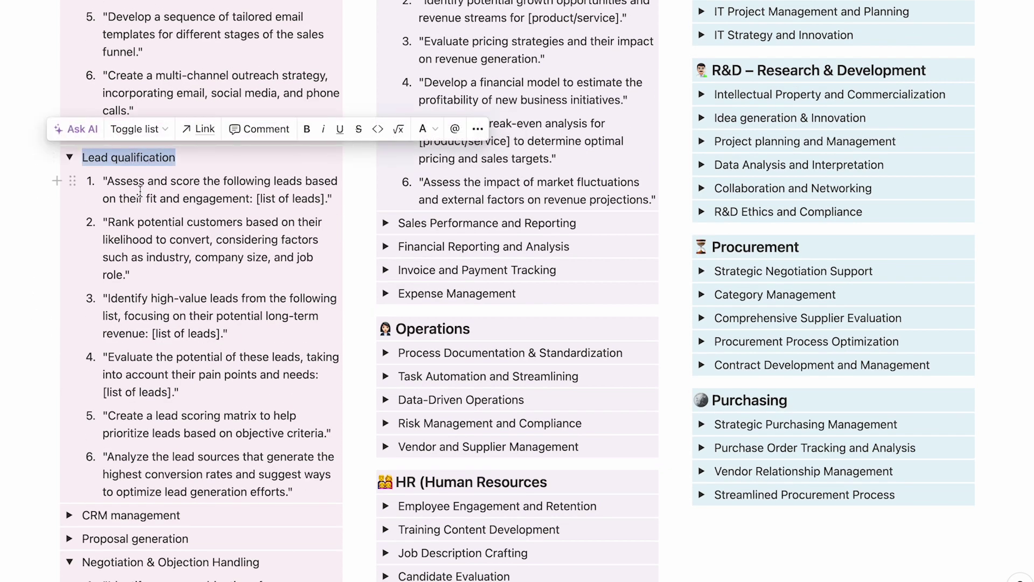
left_click(172, 301)
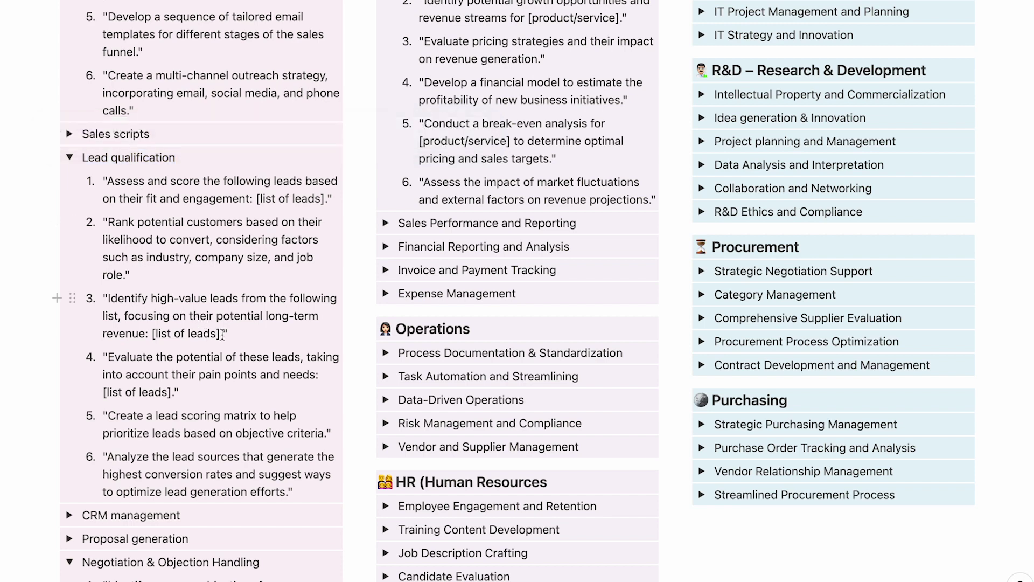
left_click_drag(226, 334, 105, 298)
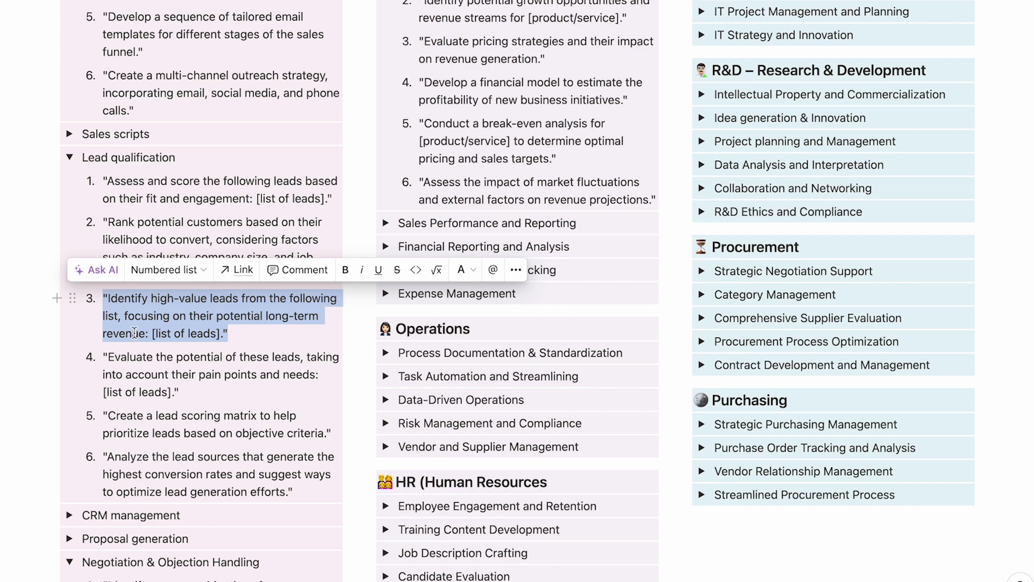
scroll(169, 337, "down", 1)
left_click_drag(130, 254, 118, 225)
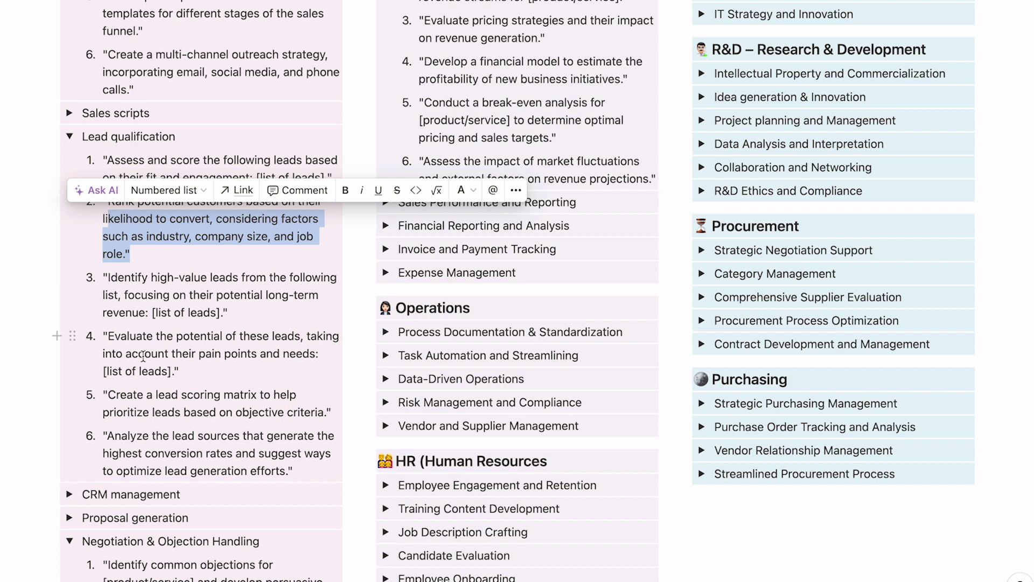
left_click_drag(103, 395, 319, 412)
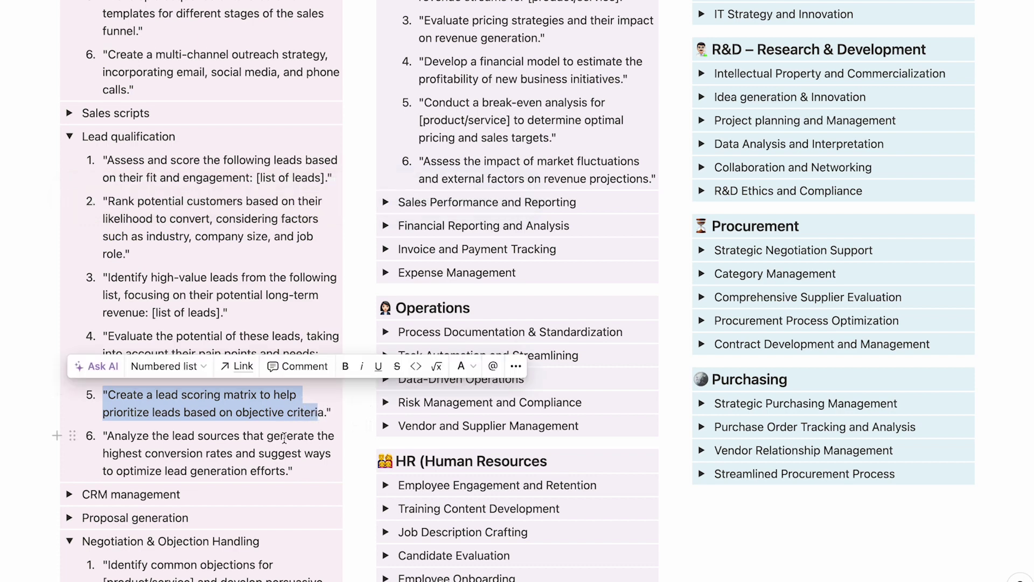
left_click(247, 237)
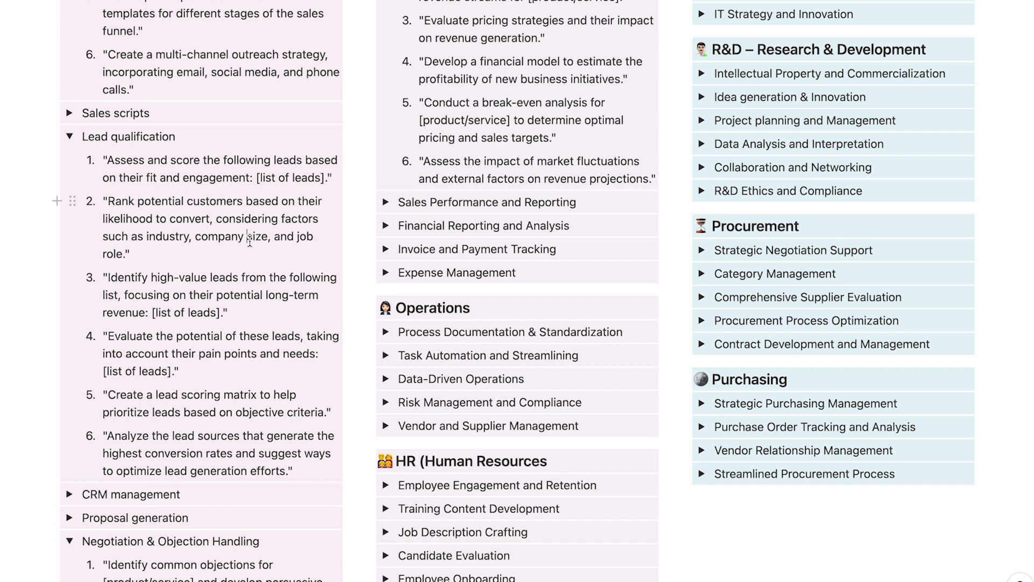
Expand the CRM management prompts and examine the ones on updating customer information and logging a conversation
scroll(76, 115, "down", 7)
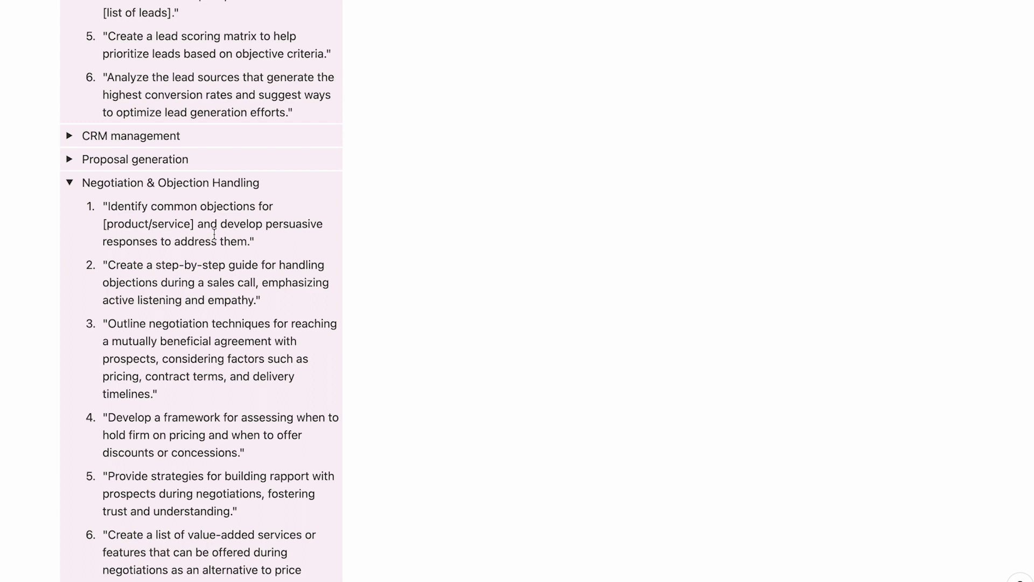
left_click(70, 137)
triple_click(160, 224)
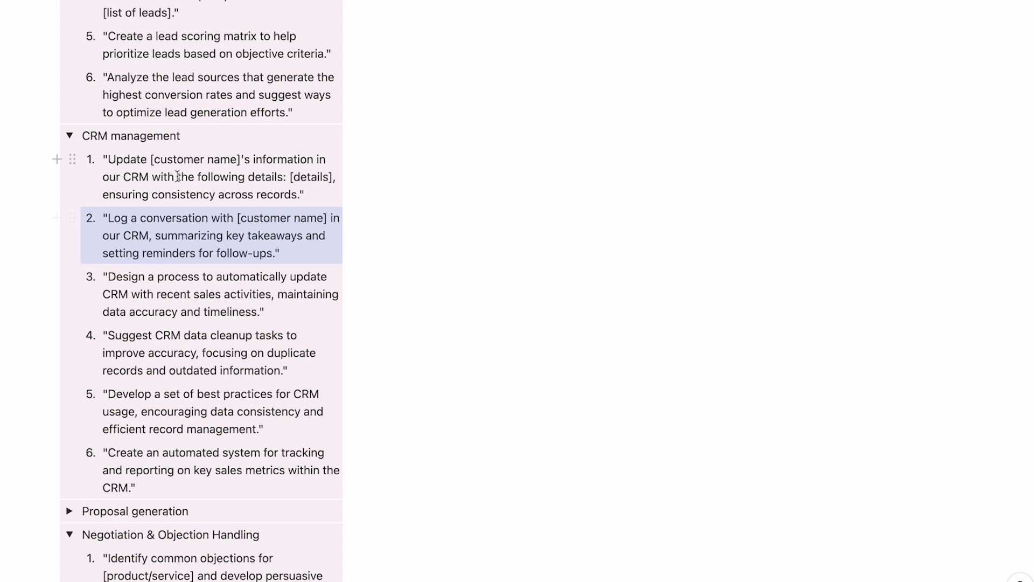
left_click_drag(150, 158, 266, 161)
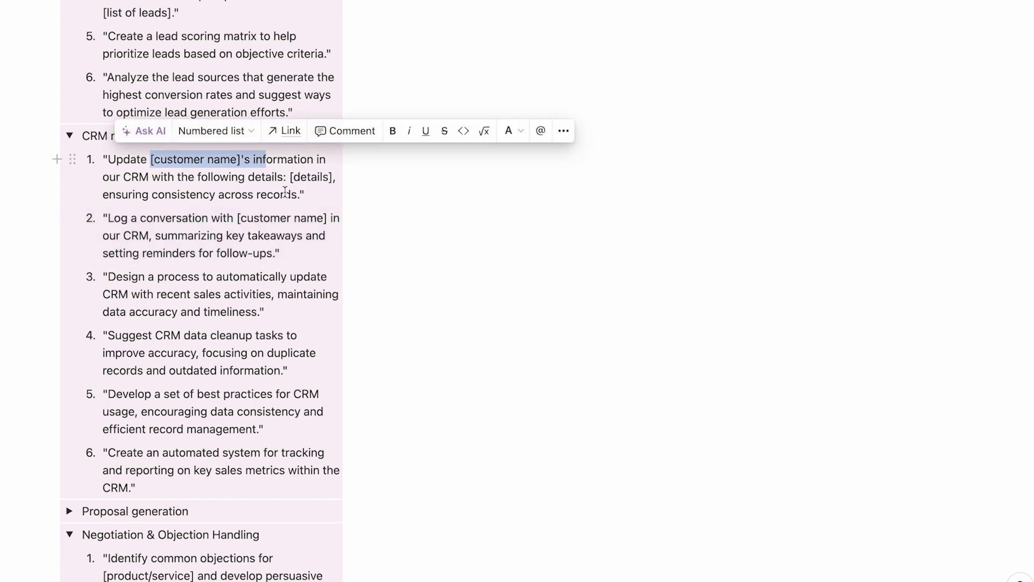
left_click_drag(321, 189, 102, 164)
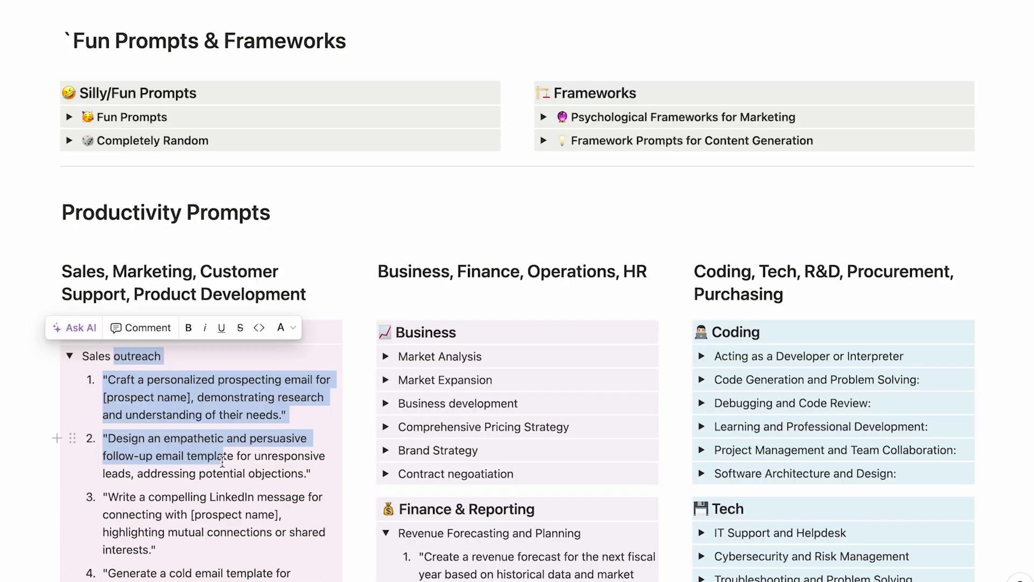
Switch back to the ChatGPT conversation and send the question "How can i find qualified leads that are most likely to convert?"
double_click(277, 467)
key("super+Tab")
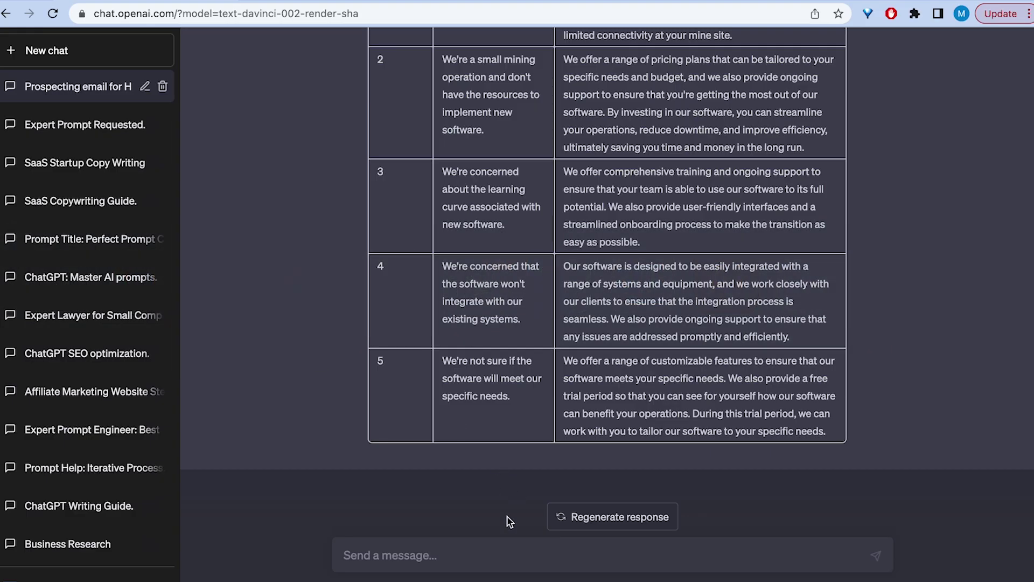
left_click(474, 562)
type("How can i find qualified leads that are most likely to convert?")
key("Return")
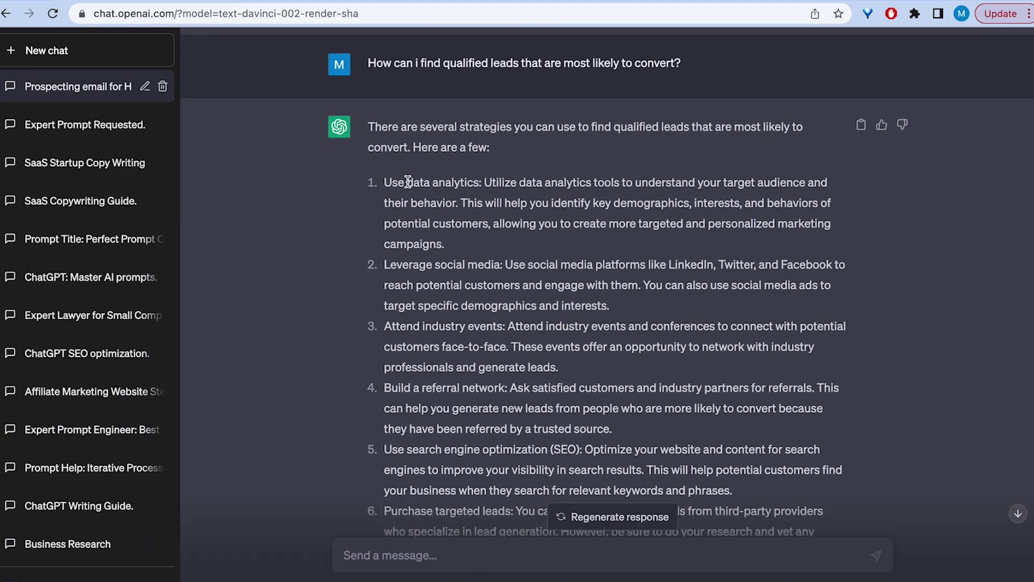
Read through the suggested strategies for finding qualified leads, from data analytics to purchasing targeted leads and the closing remark
left_click_drag(385, 182, 480, 182)
left_click_drag(382, 265, 447, 264)
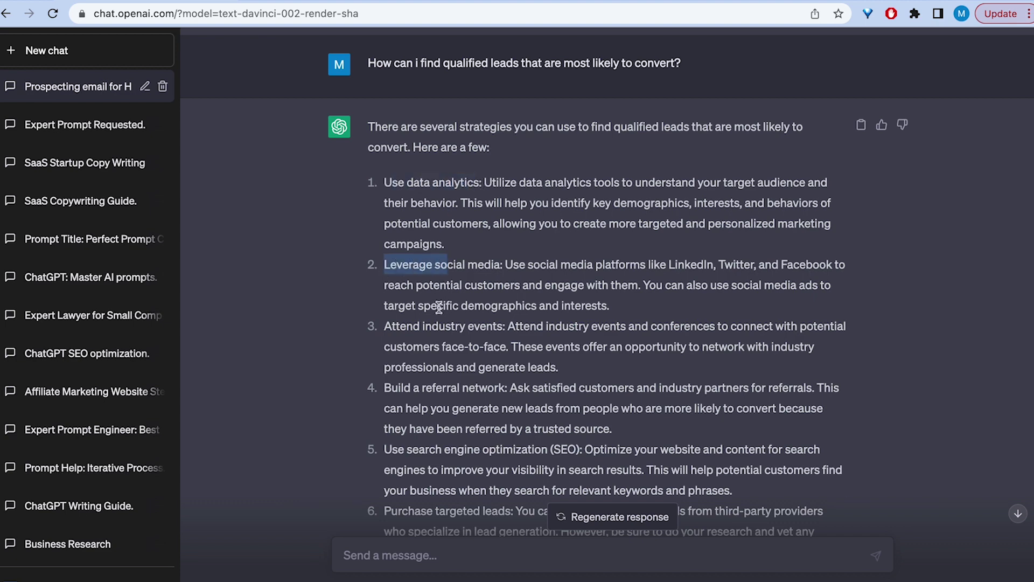
left_click_drag(392, 326, 451, 346)
left_click_drag(392, 387, 510, 388)
scroll(463, 420, "down", 2)
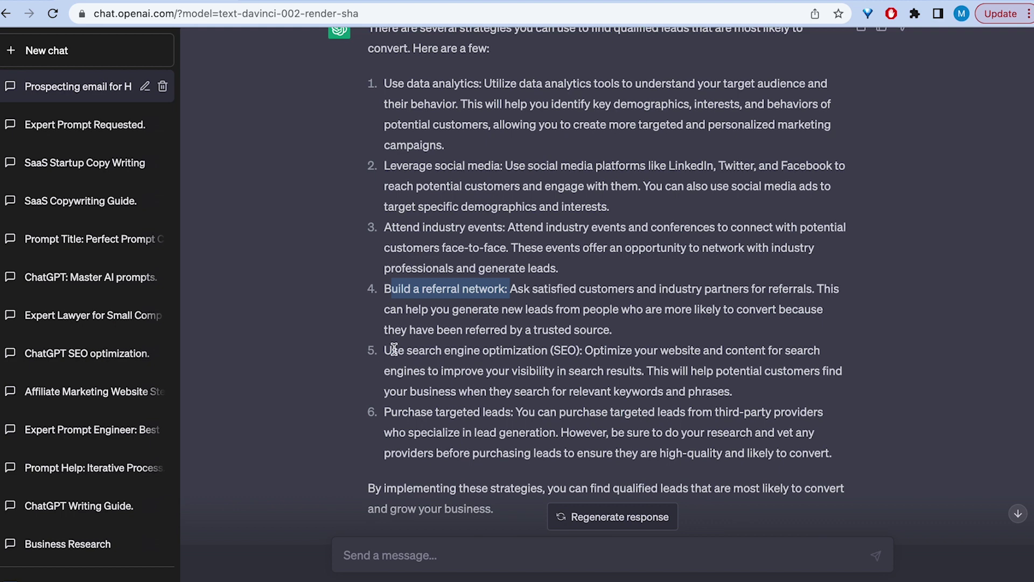
left_click_drag(392, 350, 545, 350)
left_click_drag(392, 412, 536, 431)
scroll(529, 425, "down", 2)
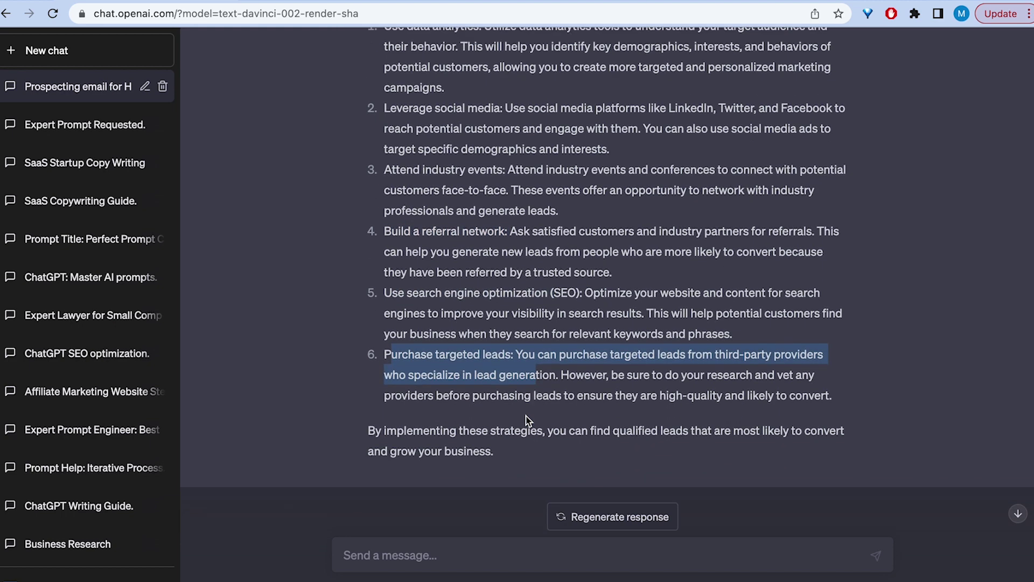
Begin a follow-up message with "Please tell me more on how to use" followed by the copied strategy heading "Use data analytics:"
scroll(529, 425, "up", 3)
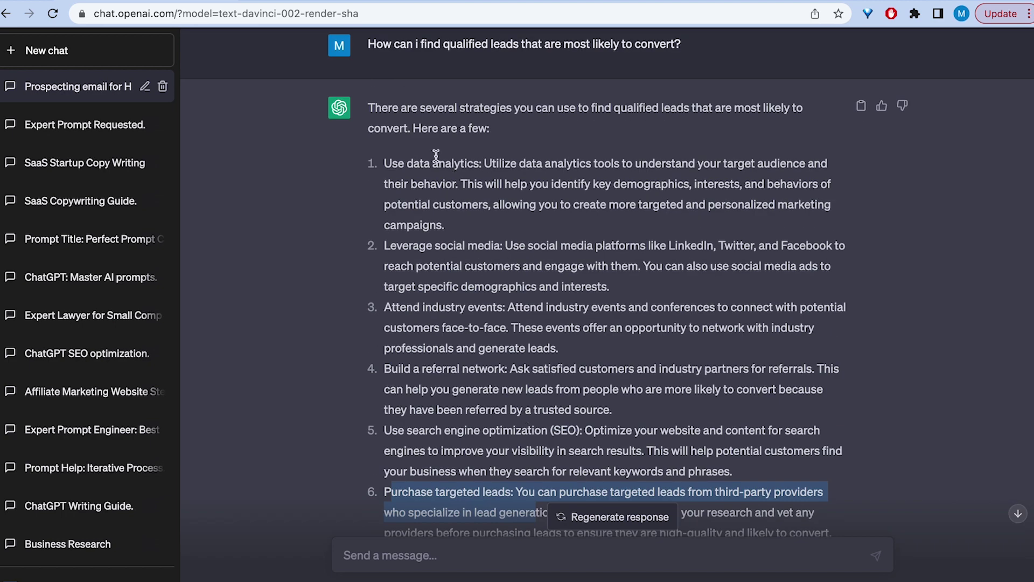
left_click_drag(384, 161, 483, 164)
key("ctrl+c")
left_click(410, 558)
type("Plea")
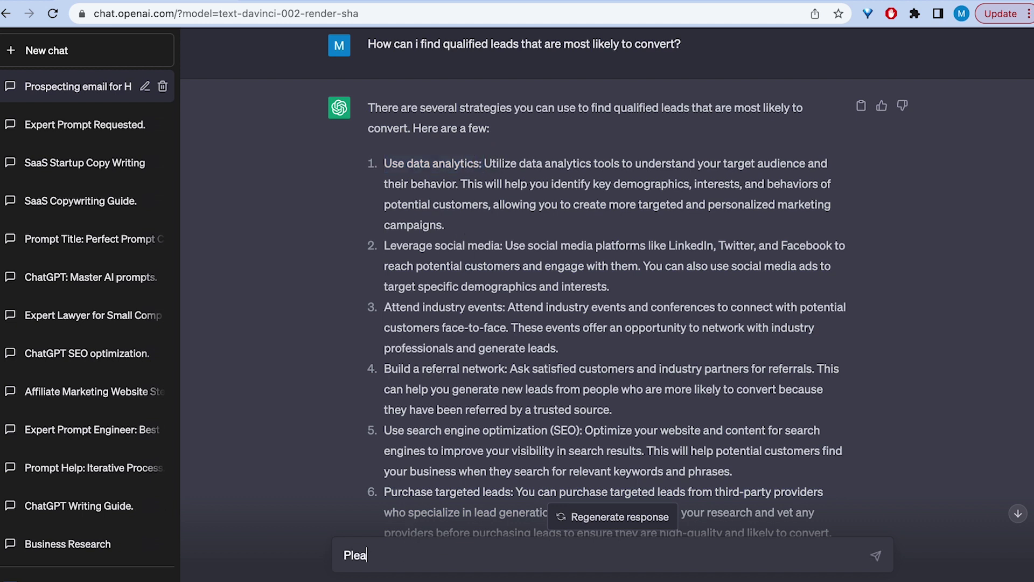
type("se tell me more on how to use")
key("ctrl+v")
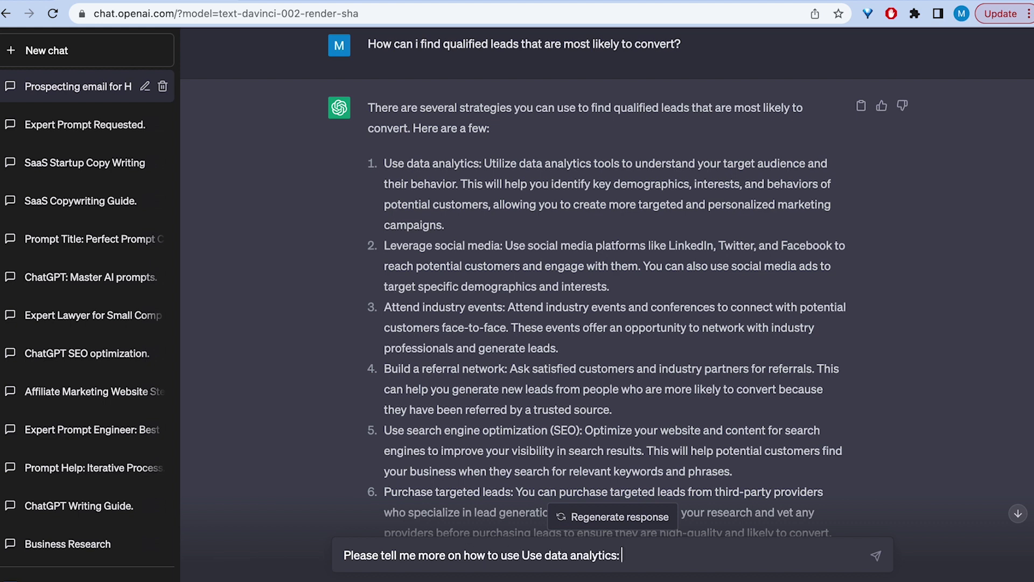
Replace the pasted heading in the draft message with "data analytics to find qualified leads." and send the request
key("BackSpace")
key("BackSpace")
key("BackSpace")
key("BackSpace")
key("BackSpace")
key("BackSpace")
key("BackSpace")
key("BackSpace")
key("BackSpace")
key("BackSpace")
key("BackSpace")
key("BackSpace")
key("BackSpace")
key("BackSpace")
key("BackSpace")
key("BackSpace")
key("BackSpace")
type("data anal;")
type("tics to")
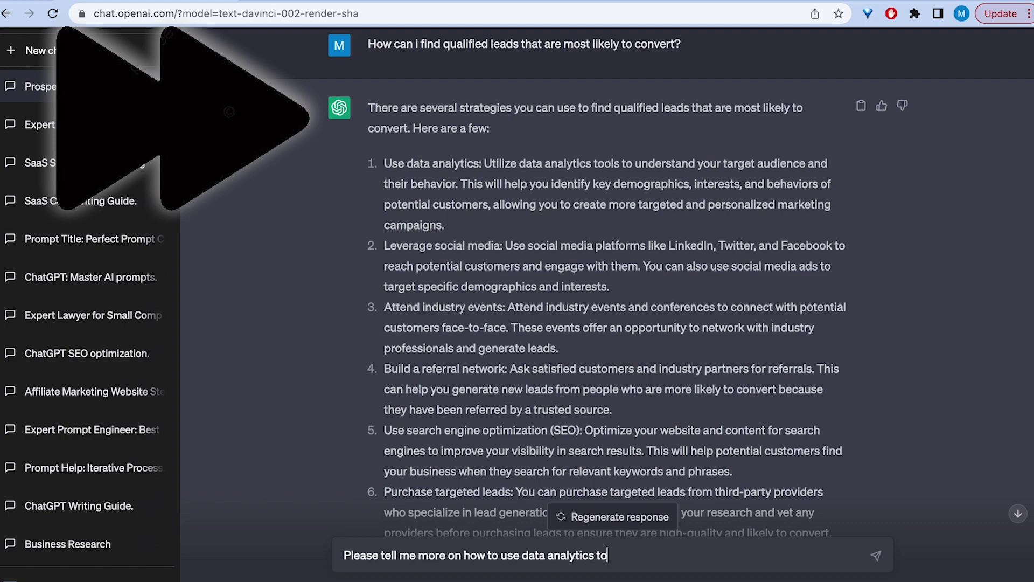
type(" find qualified lei")
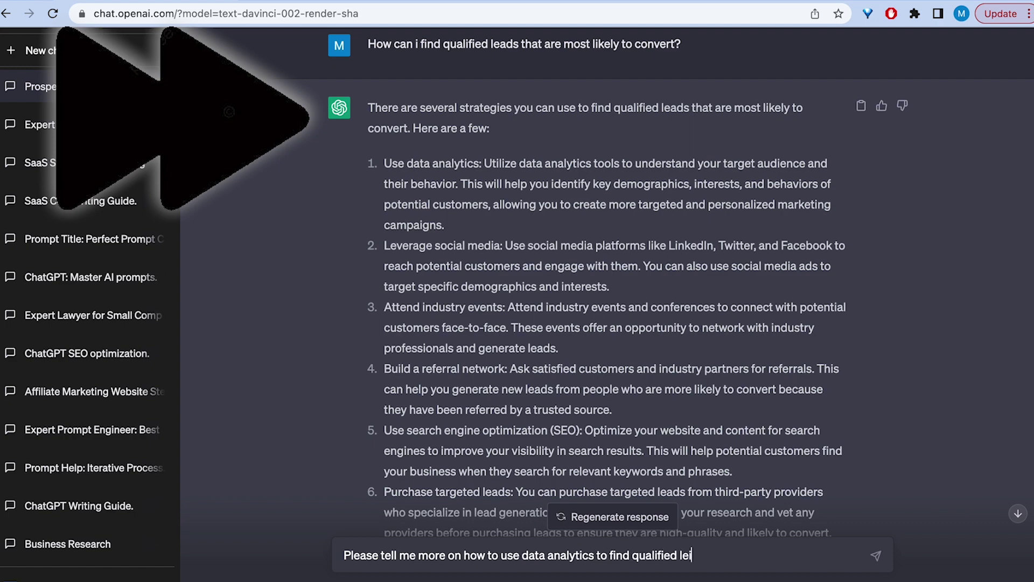
type("ds.")
key("Return")
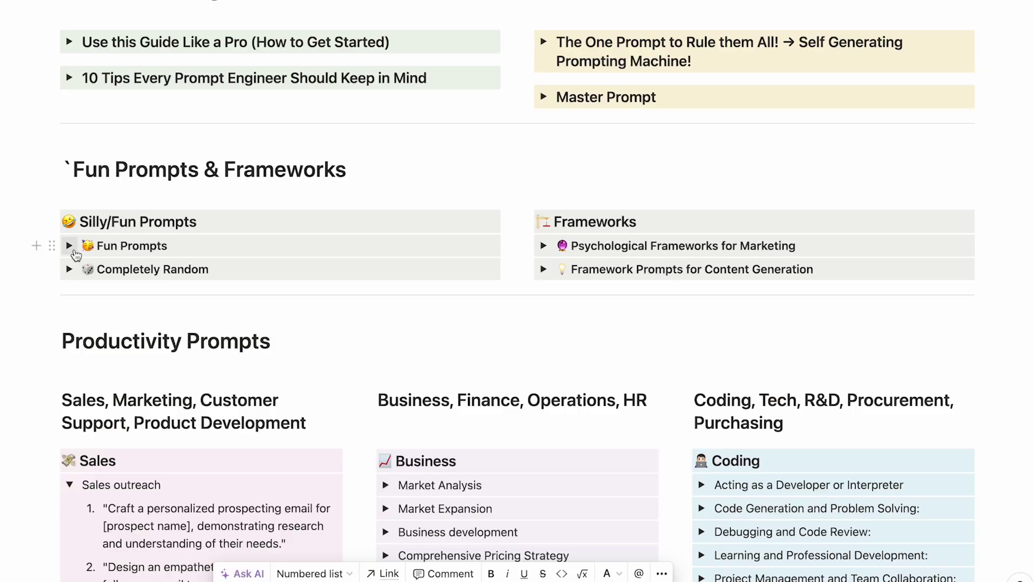
On the ChatGPT Power Prompts page, expand the Fun Prompts section and collapse it again
left_click(69, 245)
left_click(69, 246)
scroll(403, 159, "up", 2)
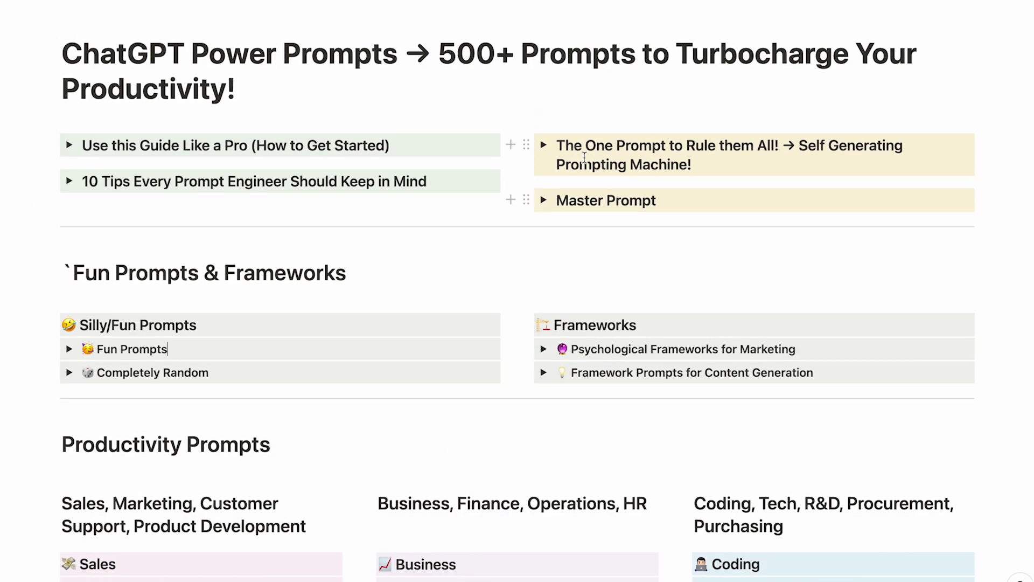
Expand the Master Prompt, highlight its full text, and expand the self-generating "The One Prompt to Rule them All!" section
left_click(544, 201)
left_click_drag(755, 278, 545, 225)
left_click(544, 144)
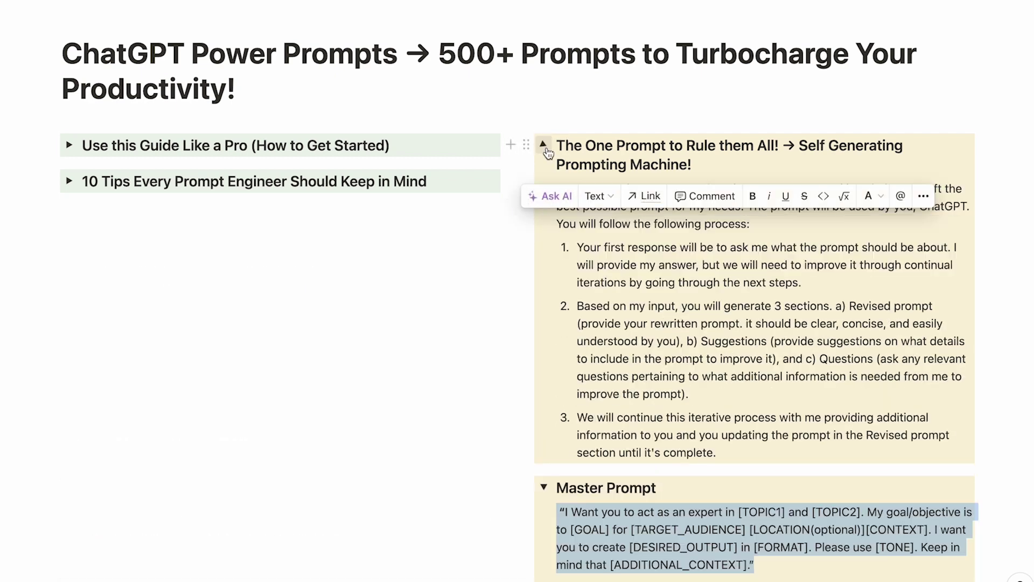